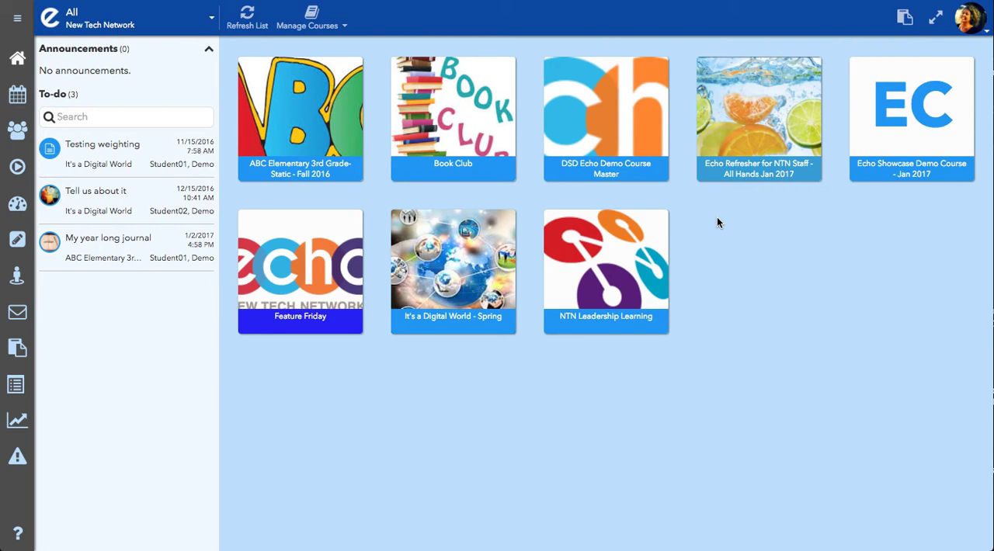
Open the It's a Digital World - Spring course in the editor and start adding an Assessment at the end of its syllabus.
left_click(449, 318)
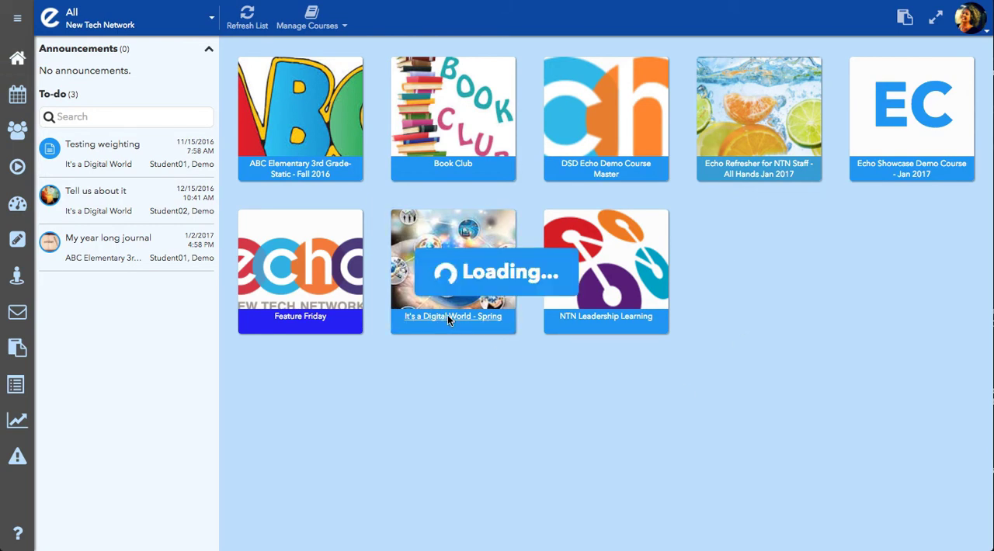
left_click(16, 242)
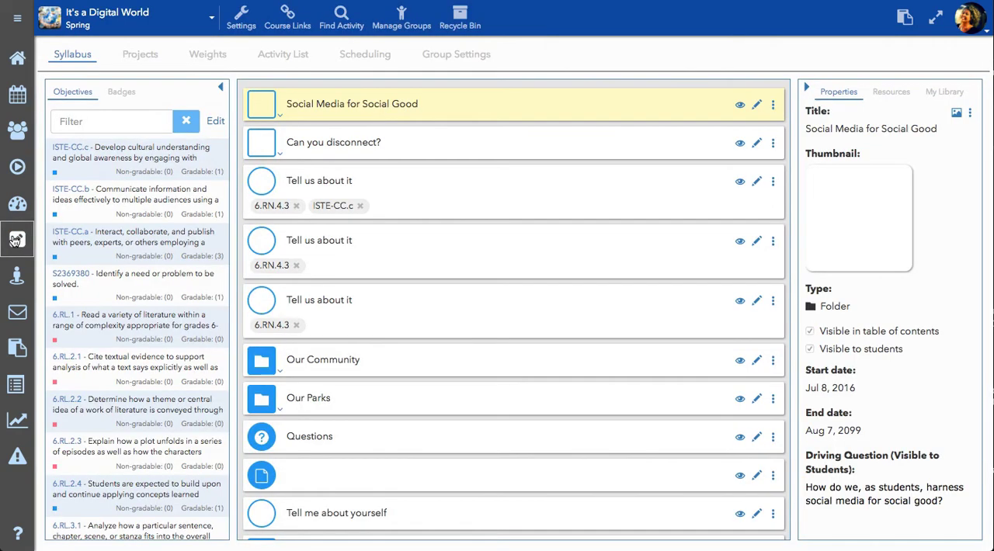
scroll(334, 342, "down", 3)
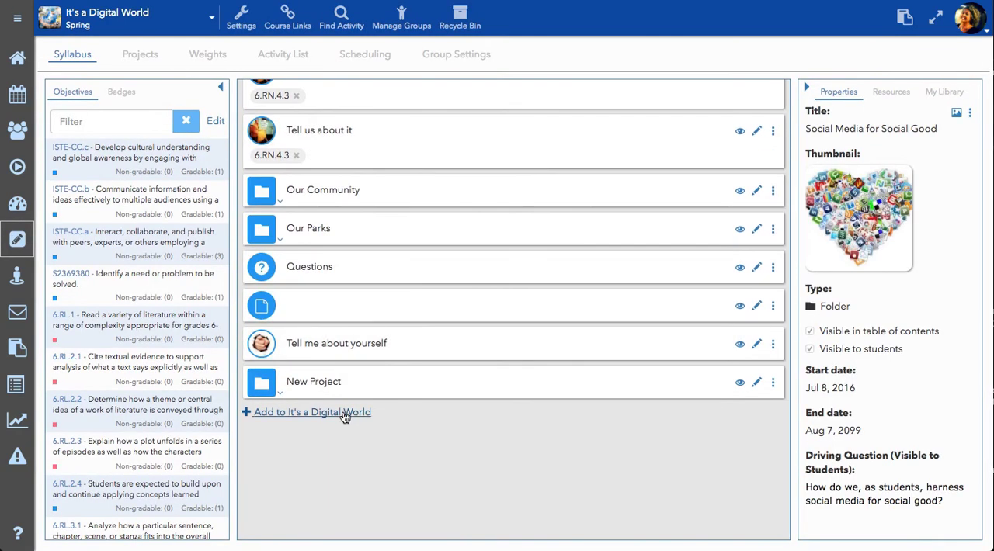
left_click(345, 412)
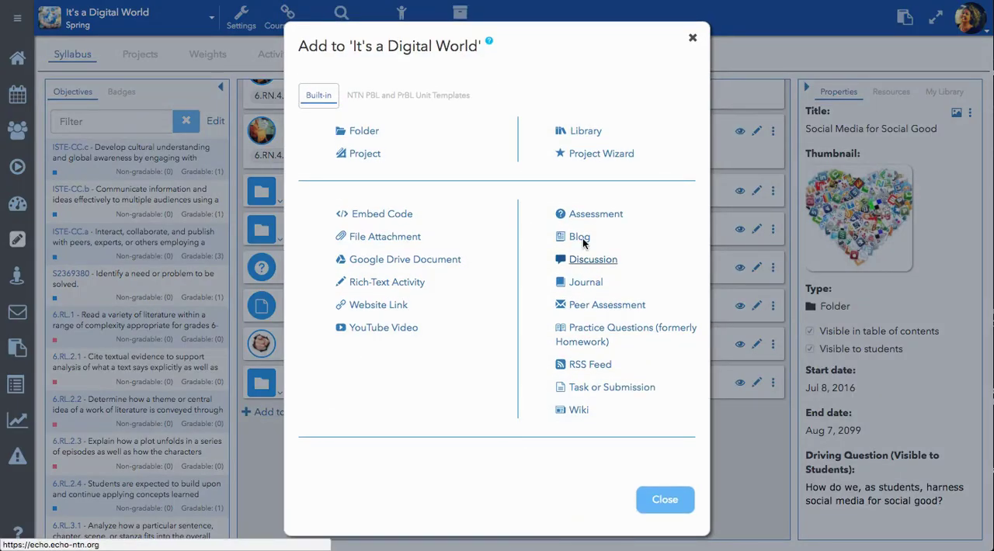
left_click(601, 214)
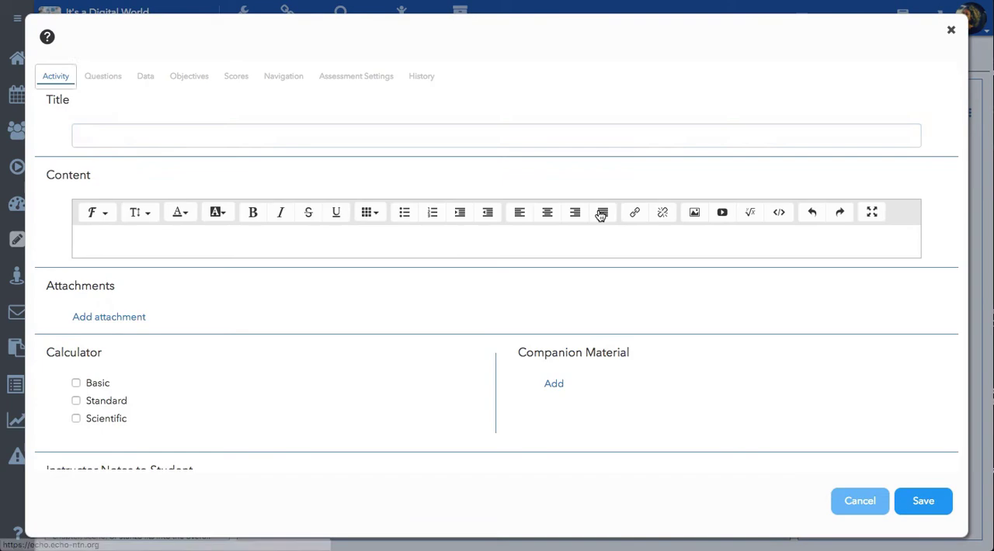
Title the assessment "The knitting quiz" and look over its remaining activity options.
type("The knitting quiz")
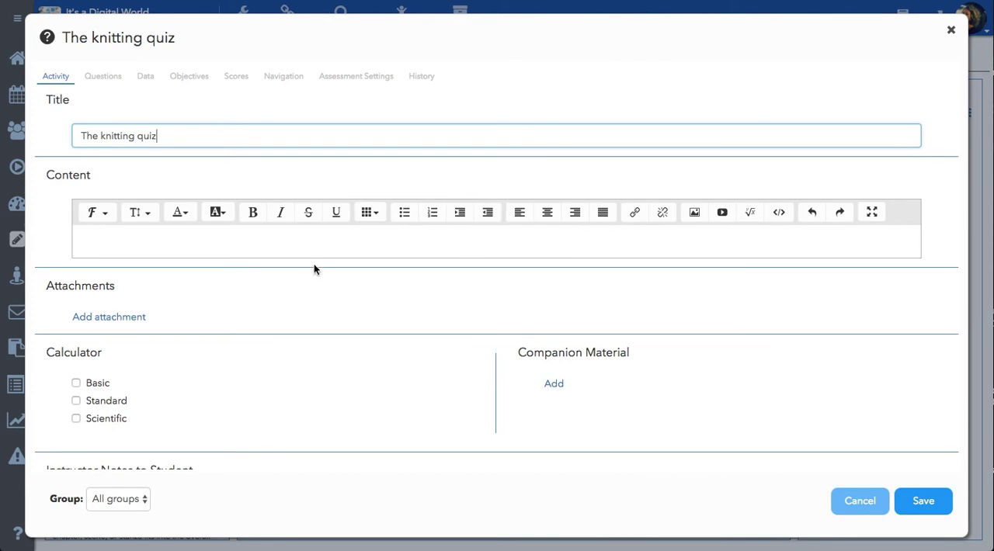
scroll(349, 315, "down", 2)
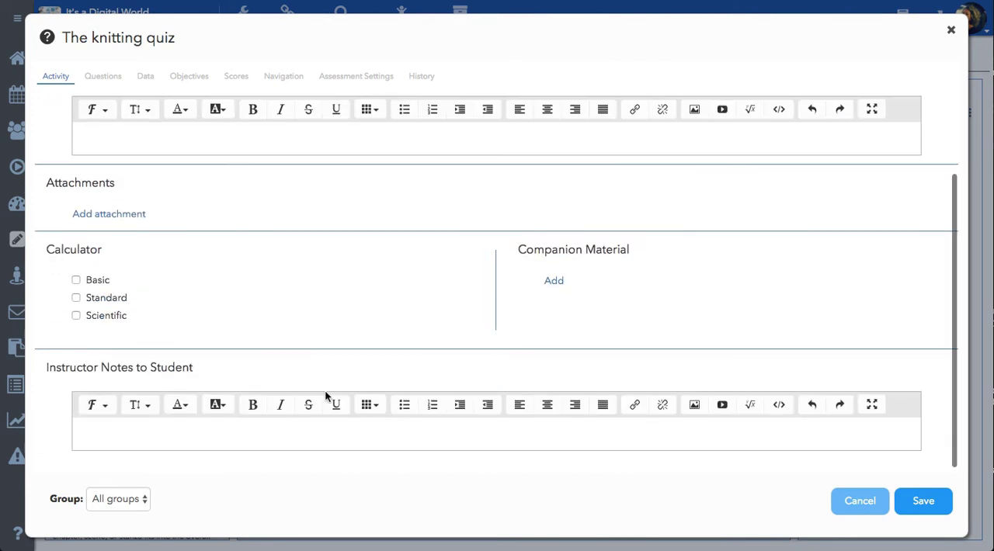
scroll(293, 298, "up", 1)
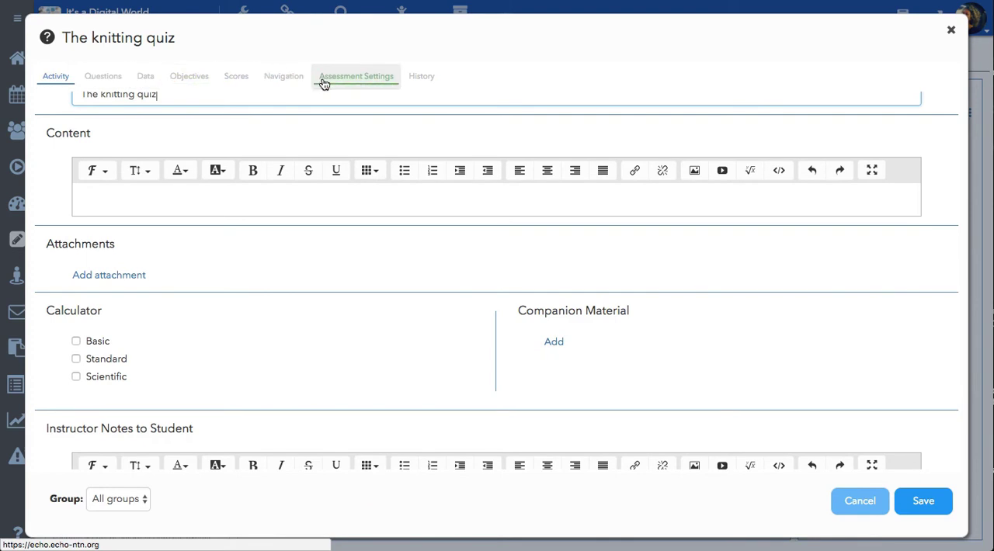
Add a first question to the quiz, review the available question types and keep Multiple Choice.
left_click(115, 80)
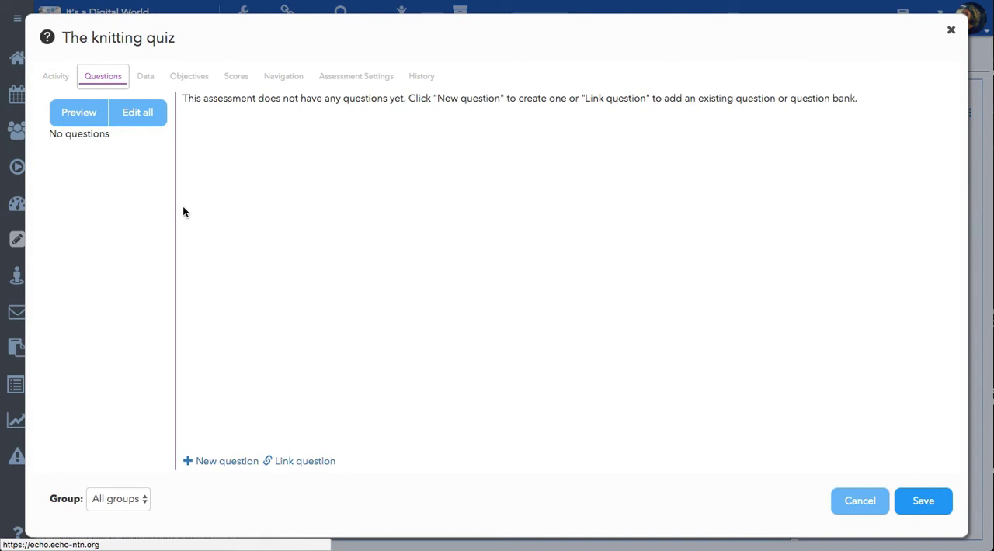
left_click(228, 463)
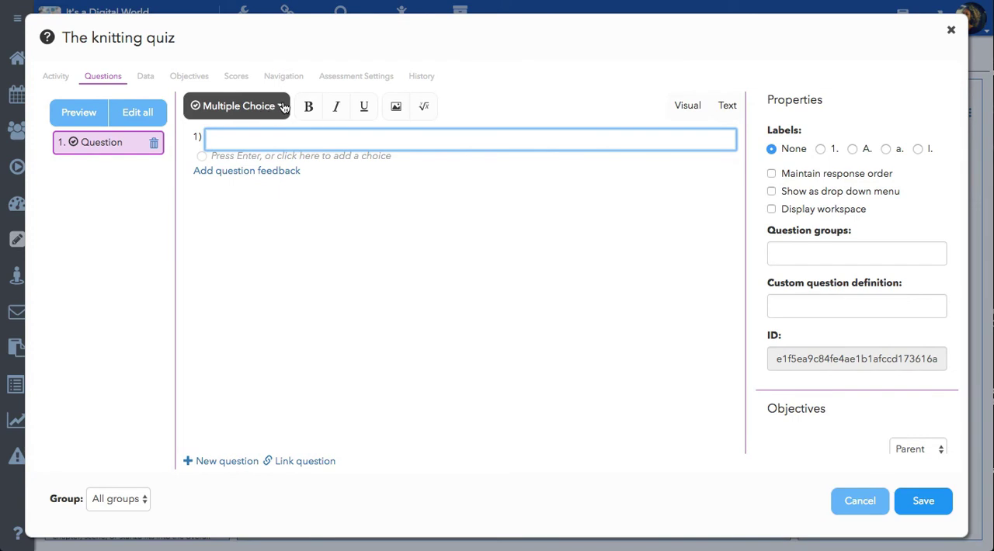
left_click(283, 107)
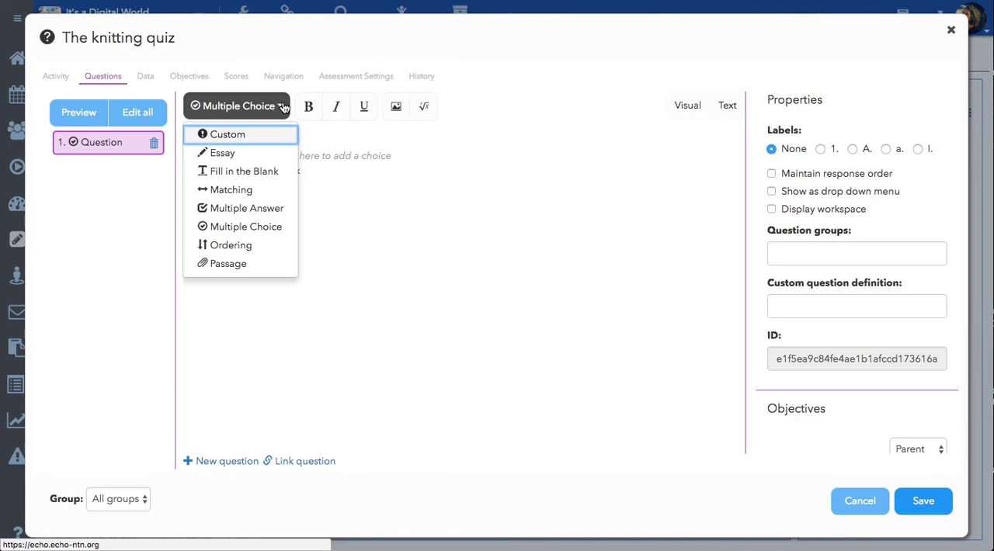
left_click(383, 190)
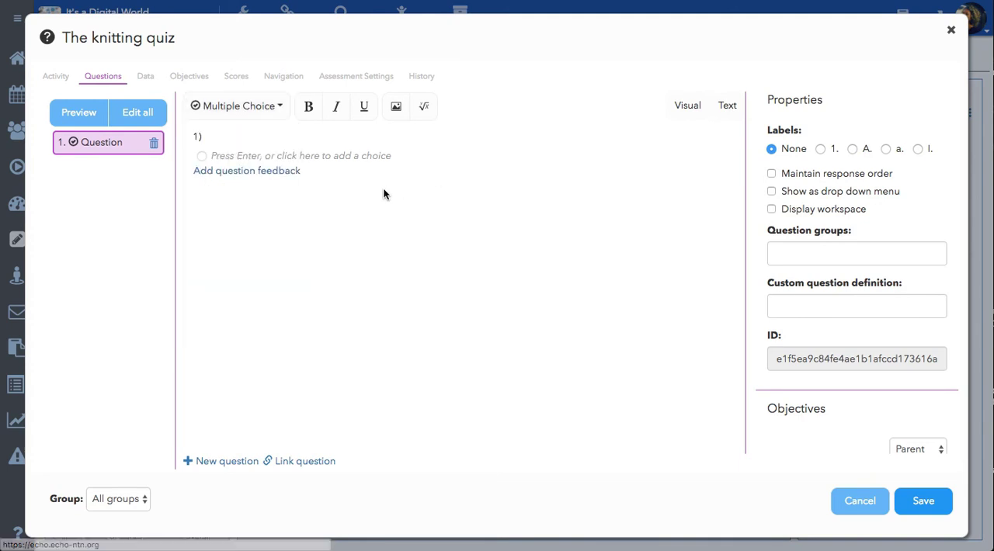
Enter "Knitting and crocheting are the same thing." as the text of question 1.
left_click(220, 137)
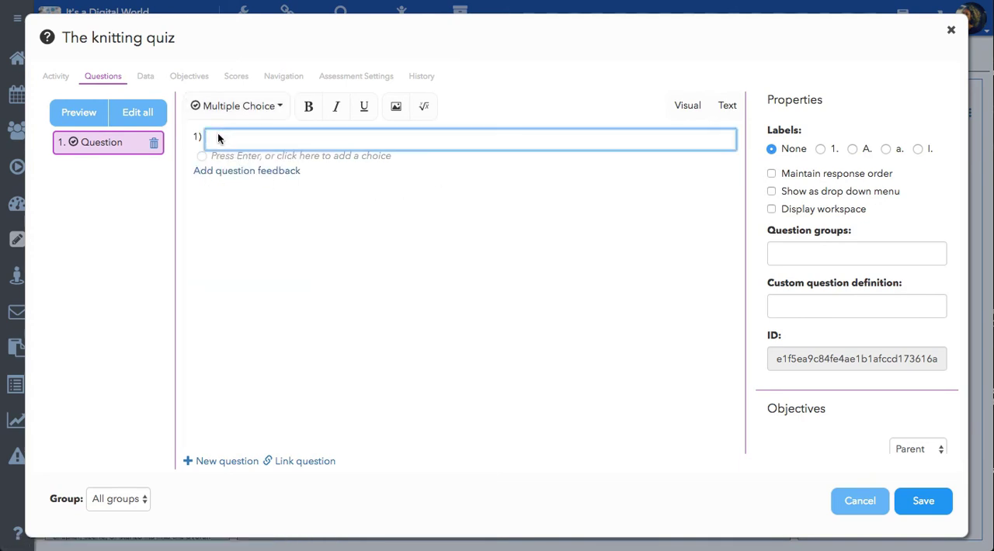
type("Knitting and croche")
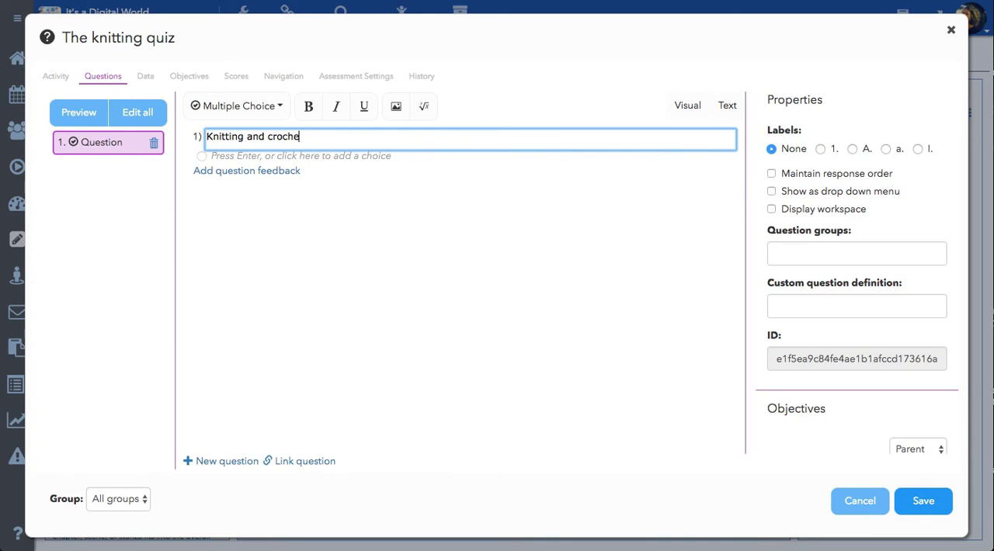
type("ting are type")
key("BackSpace")
key("BackSpace")
key("BackSpace")
type("he sm")
key("BackSpace")
type("ae")
key("BackSpace")
key("BackSpace")
type("me")
key("BackSpace")
key("BackSpace")
type("me thing.")
Add the choices True and False to question 1 and mark False as the correct answer.
left_click(249, 156)
type("True")
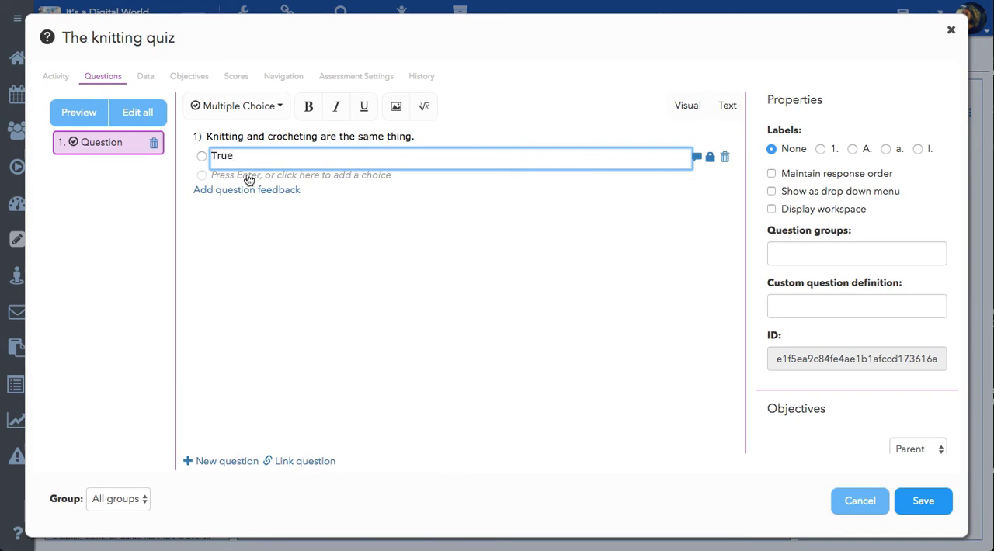
left_click(248, 176)
type("False")
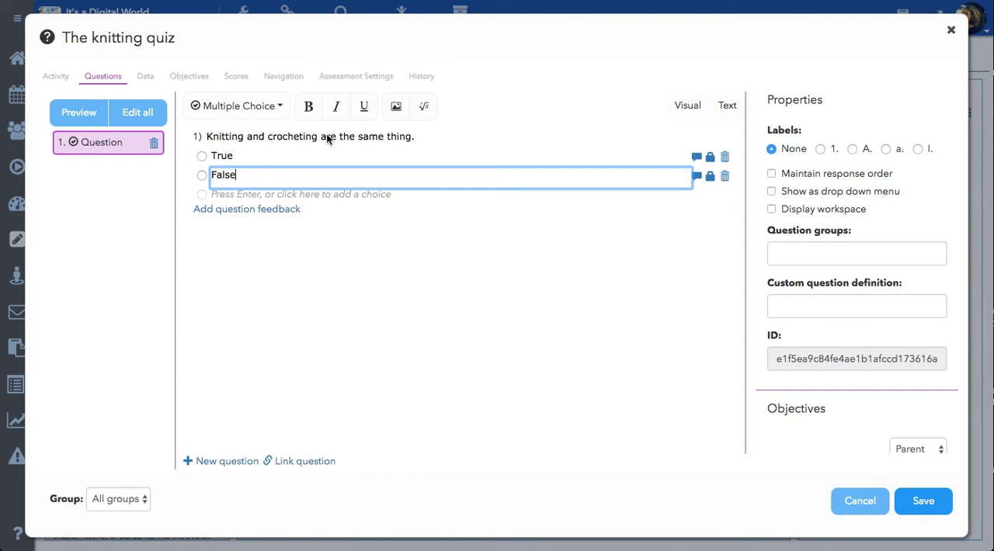
left_click(202, 177)
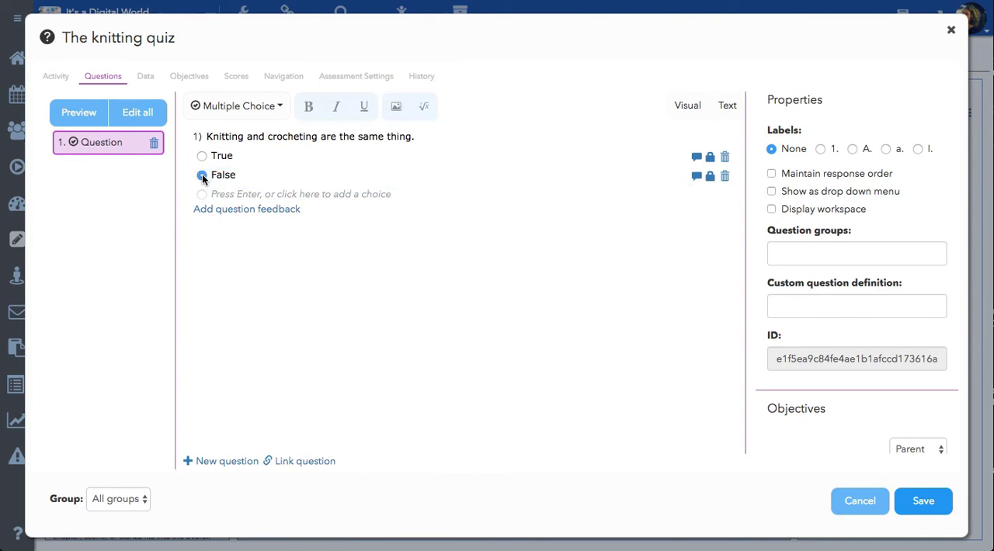
Add question feedback to question 1, shown Always, reading "Knitting is done with two needles and crocheting is done with one".
left_click(244, 210)
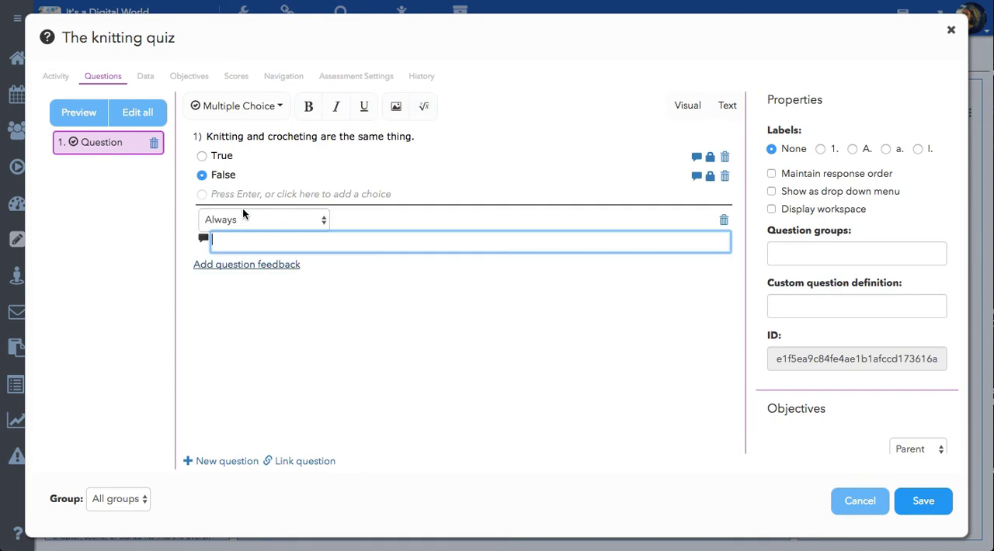
left_click(243, 220)
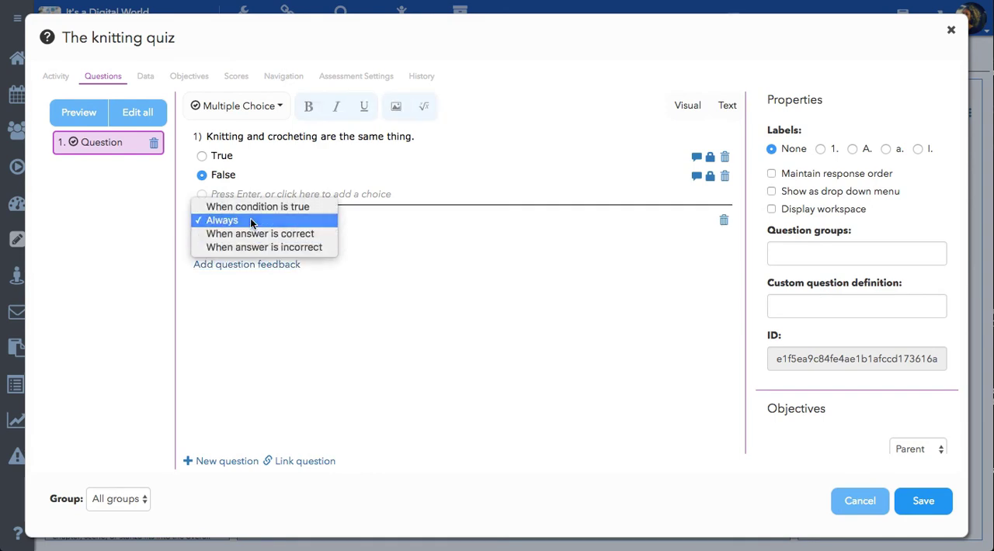
left_click(251, 221)
left_click(231, 241)
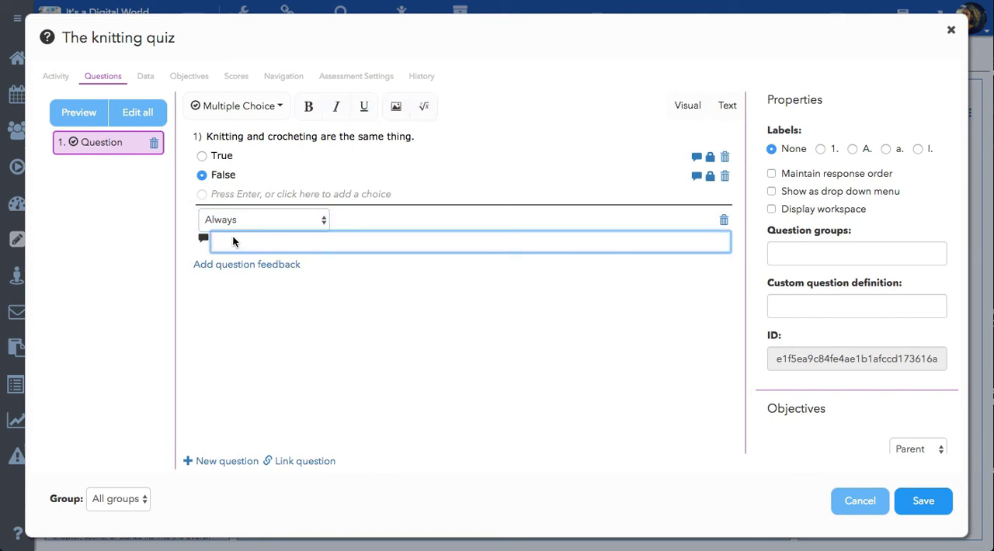
type("Knitting is done with two needles and crochec")
key("BackSpace")
type("ting is ")
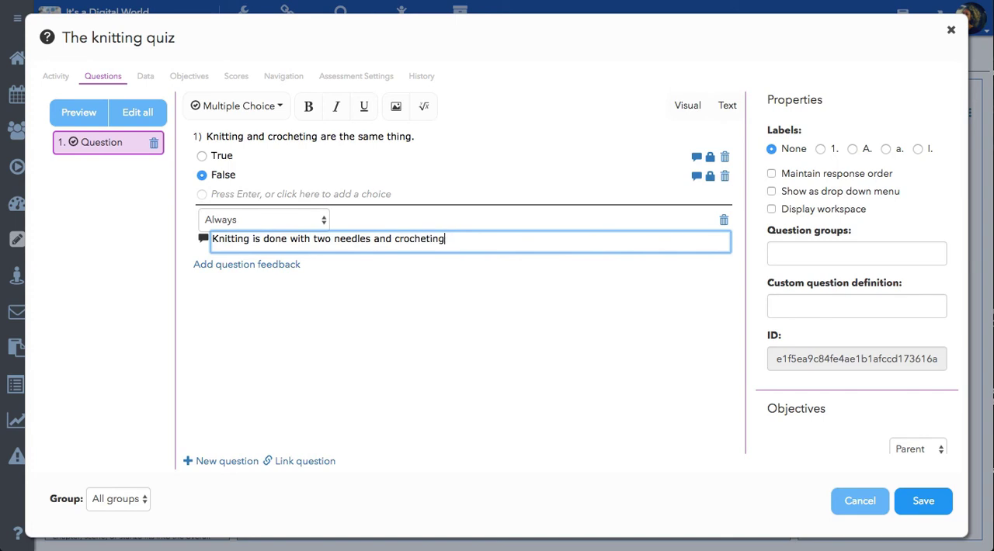
type("done with one")
left_click(327, 272)
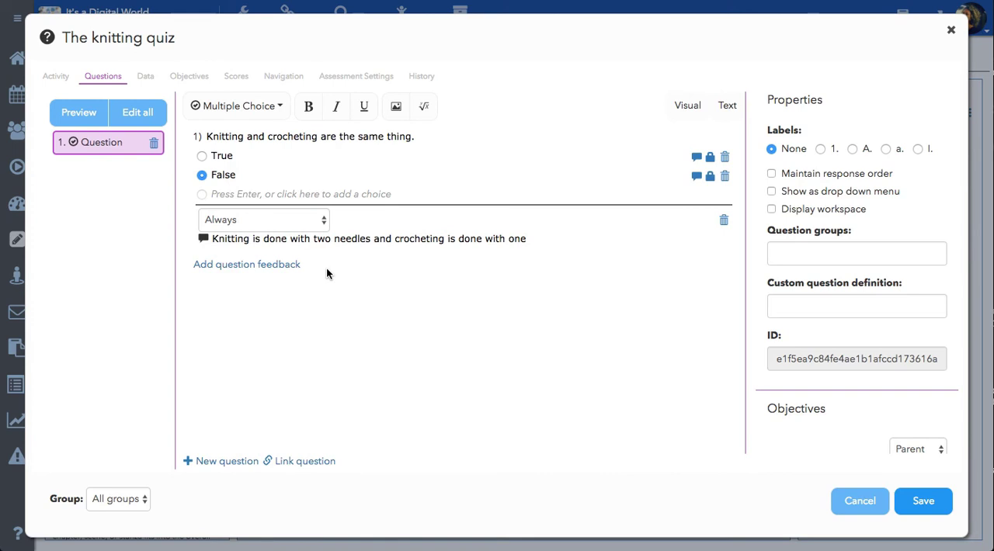
Add a second multiple-choice question with the text "Historically knitting was done by....".
left_click(243, 463)
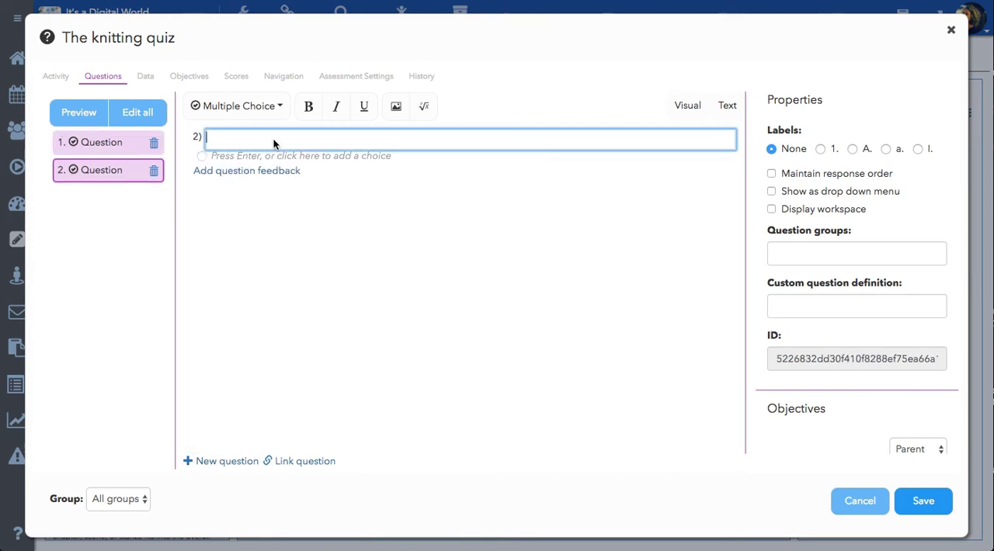
type("Historically knitting was done by")
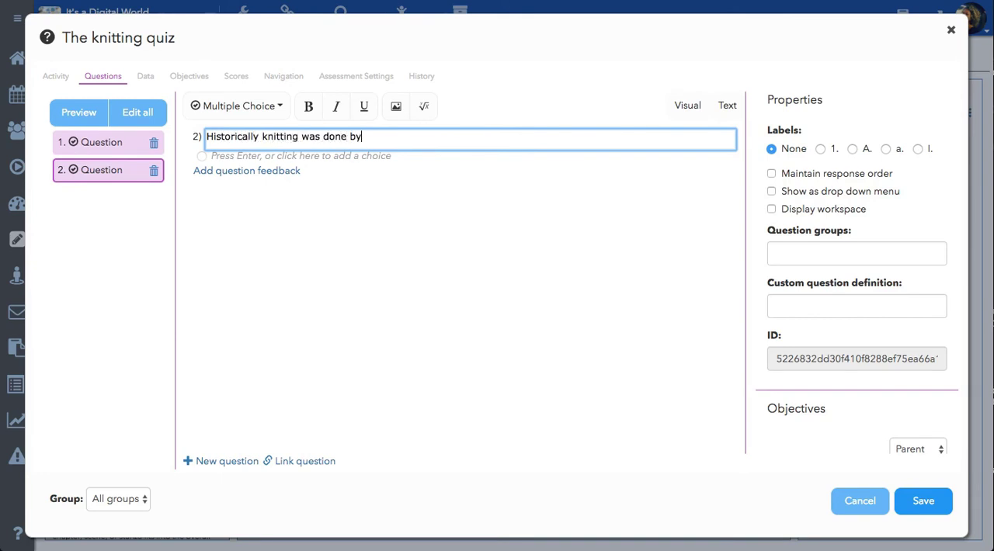
type(" women")
key("BackSpace")
key("BackSpace")
key("BackSpace")
key("BackSpace")
key("BackSpace")
key("BackSpace")
type("....")
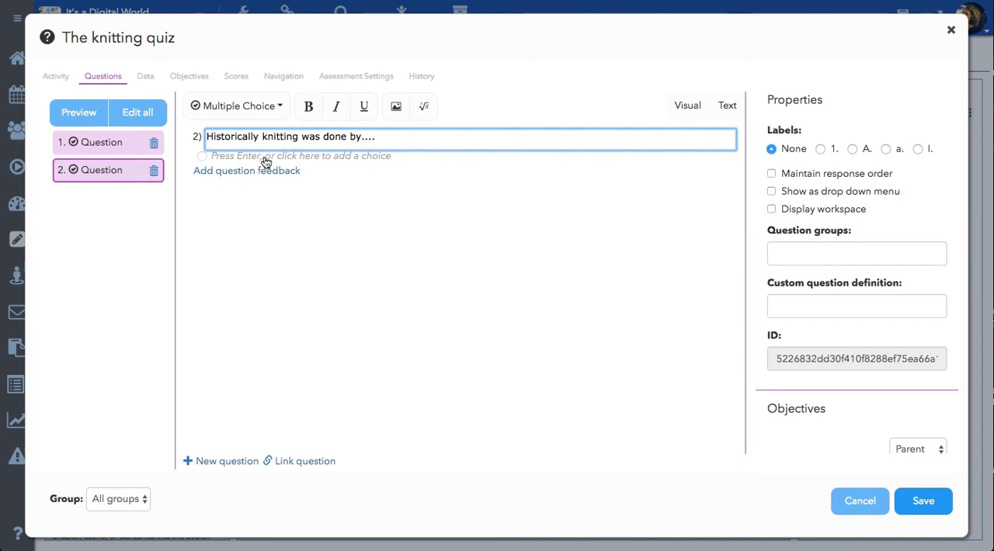
Add the choices Men, Women and both to question 2 and mark Men as the correct answer.
left_click(264, 156)
type("Men")
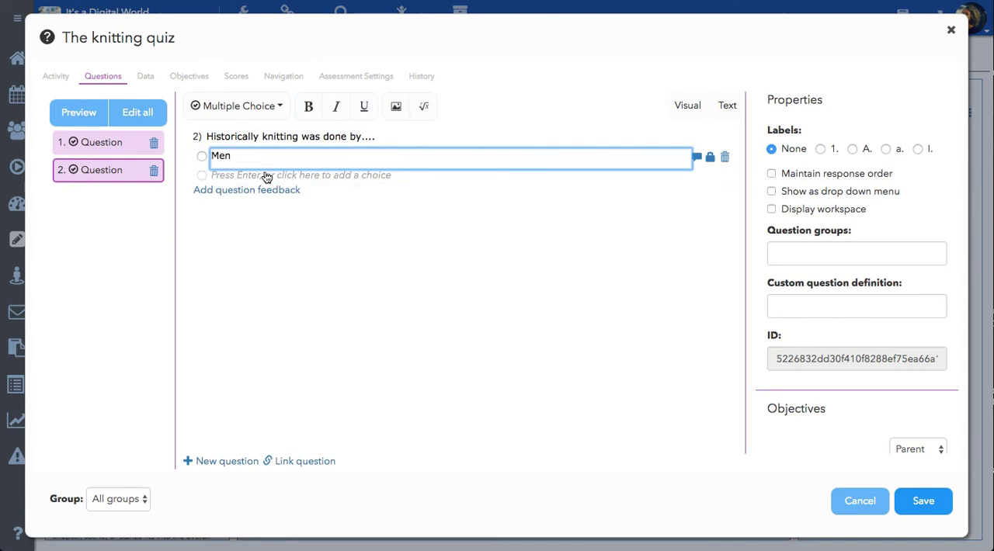
left_click(266, 174)
type("wom")
key("BackSpace")
key("BackSpace")
key("BackSpace")
type("Women")
left_click(274, 194)
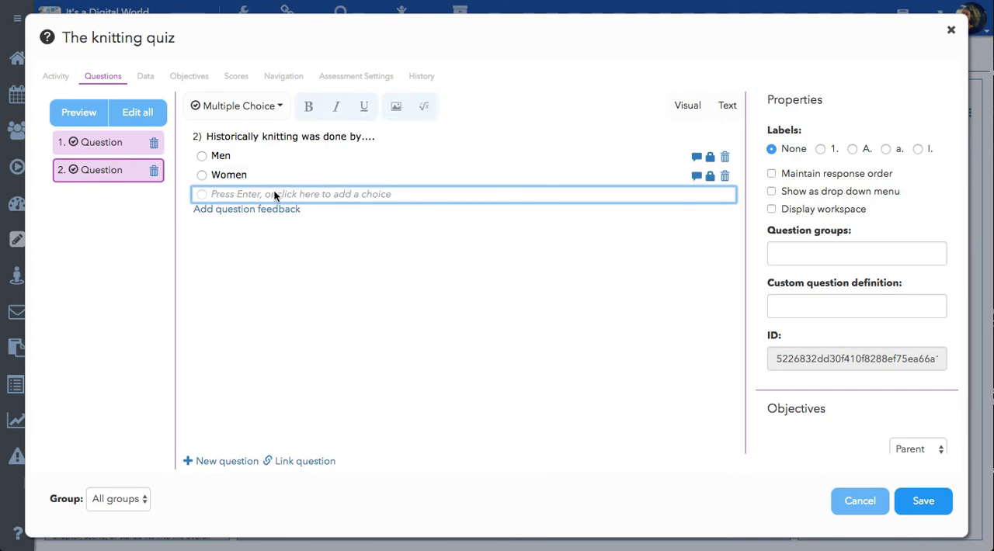
type("both")
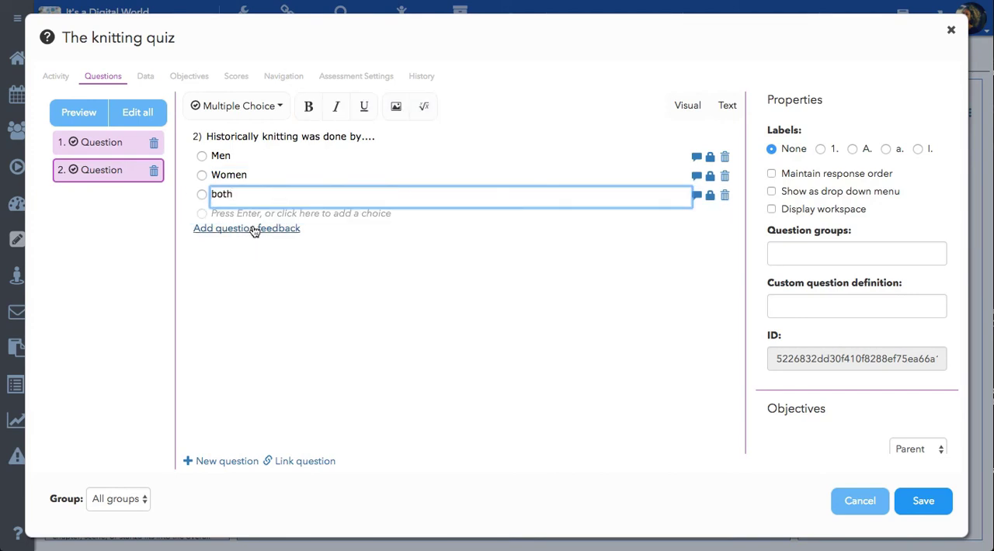
left_click(201, 156)
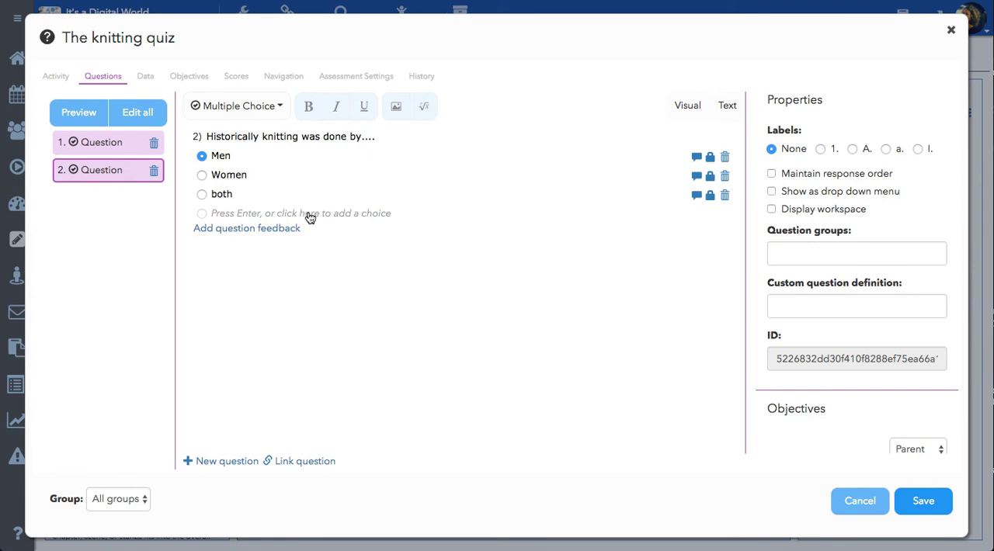
Add question feedback to question 2 reading "Way back in the day, knitting was for men only", shown When answer is incorrect.
left_click(282, 229)
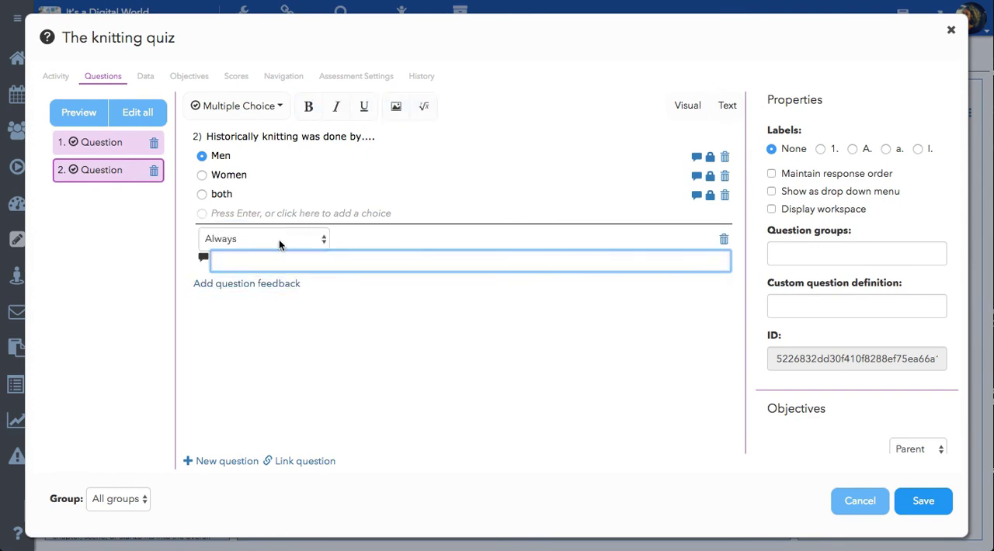
type("Way back in the day, kniti")
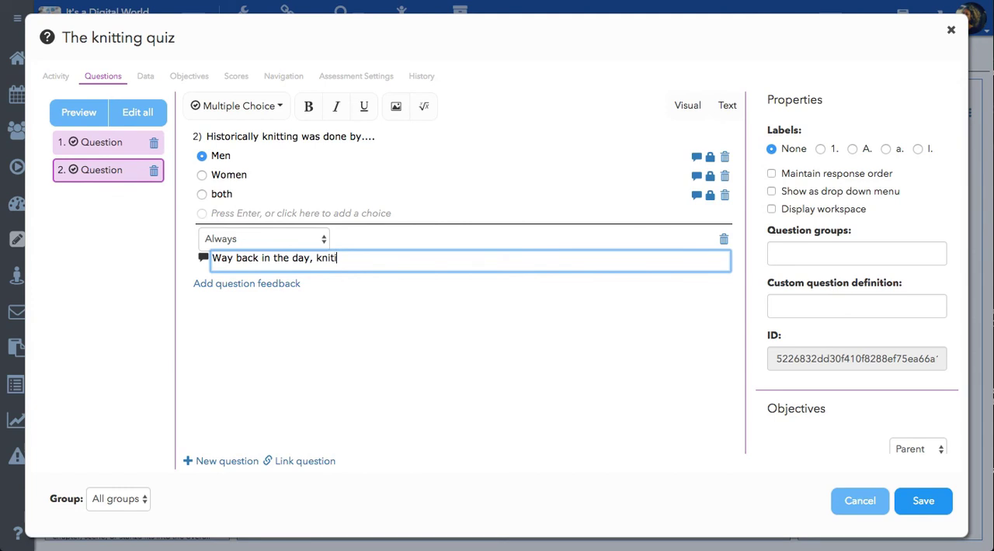
key("BackSpace")
type("ting was for men only")
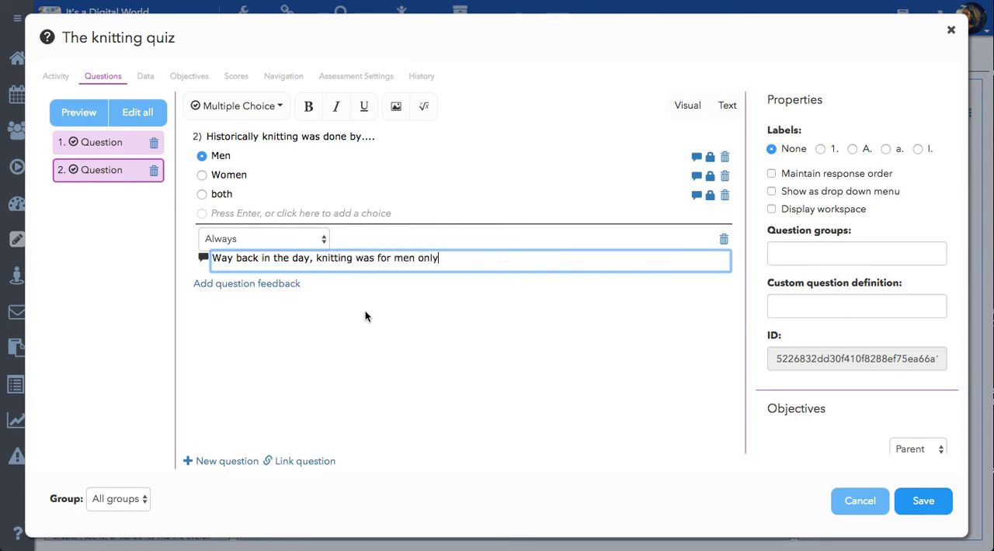
left_click(305, 235)
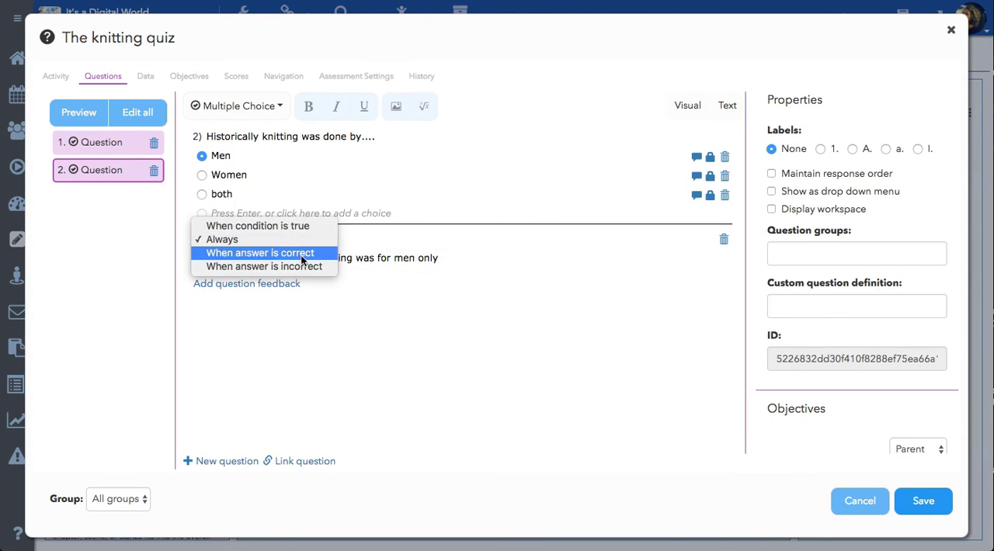
left_click(300, 267)
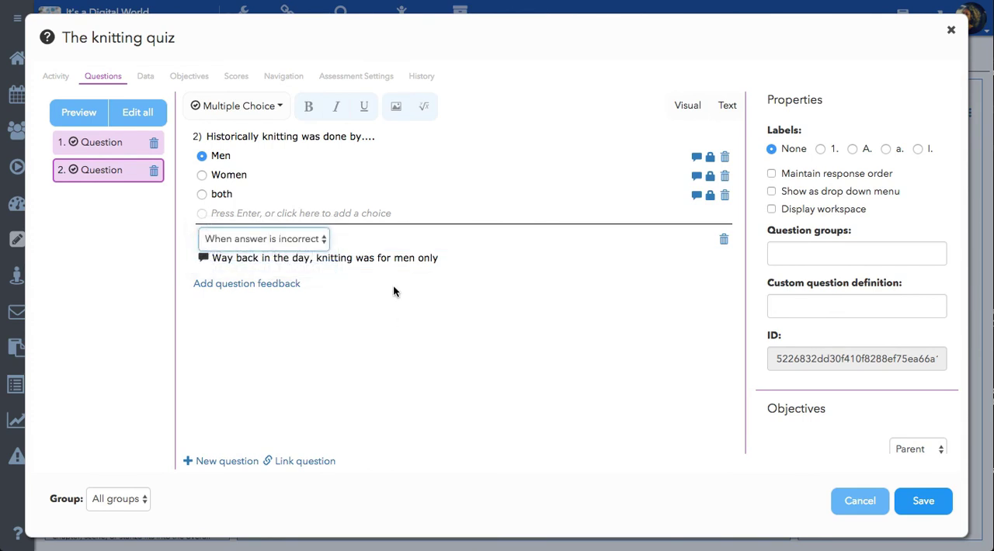
Align question 1 with the Course objective ISTE-CC.c and question 2 with ISTE-CC.b.
left_click(117, 145)
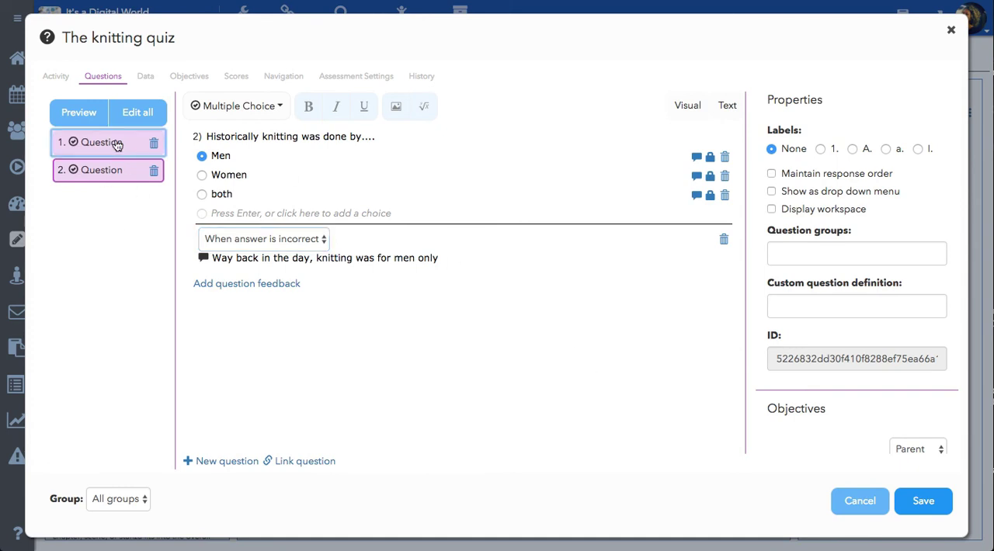
scroll(867, 400, "down", 1)
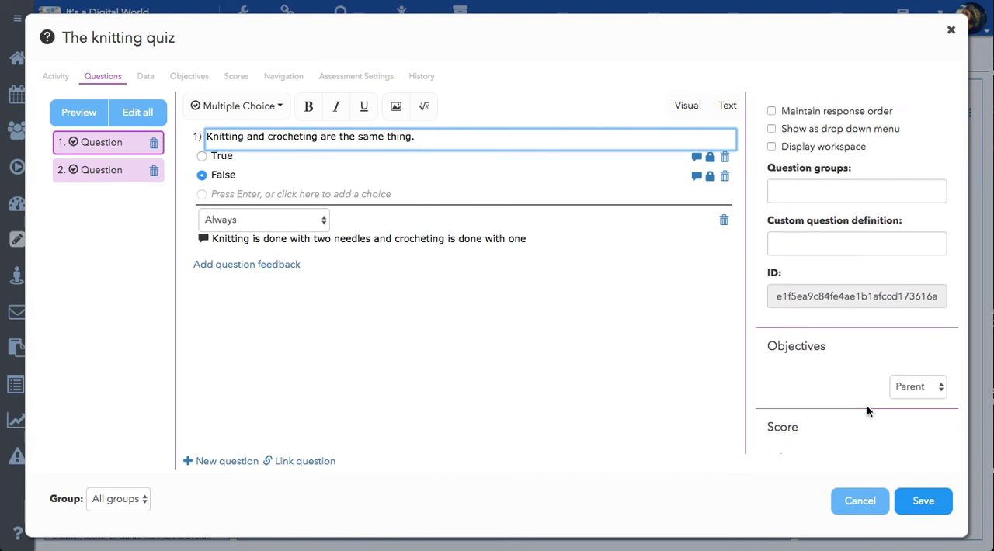
scroll(866, 406, "down", 1)
left_click(910, 361)
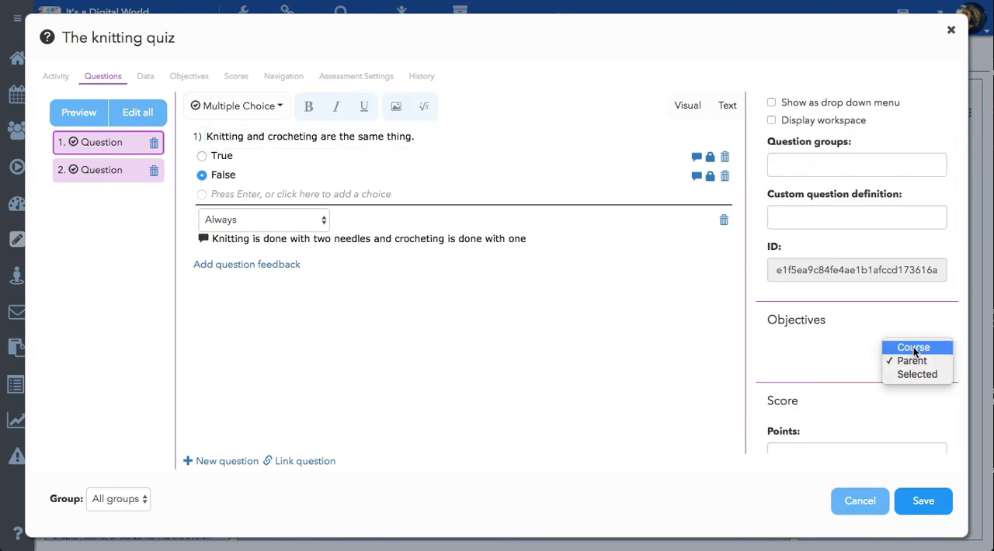
left_click(913, 347)
scroll(841, 347, "down", 2)
left_click(771, 285)
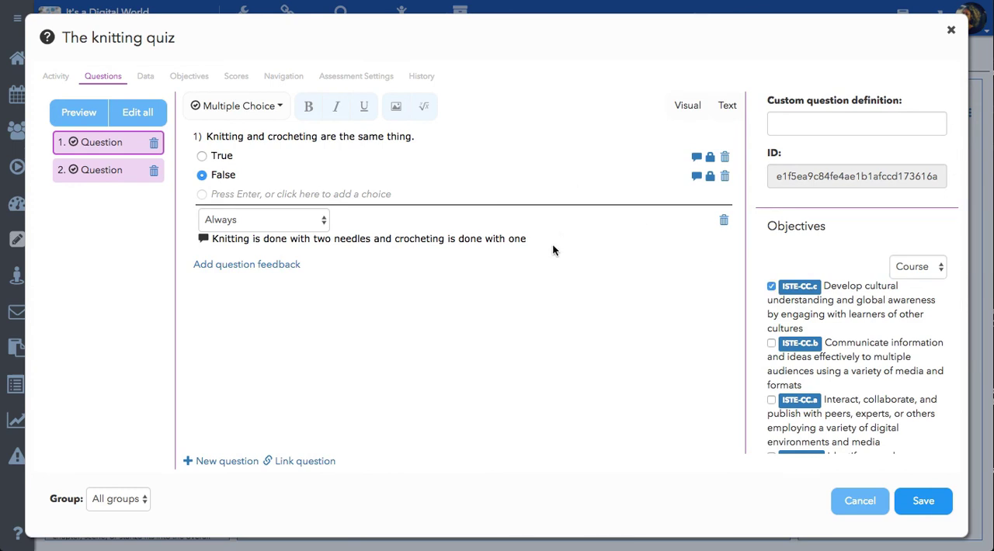
left_click(118, 176)
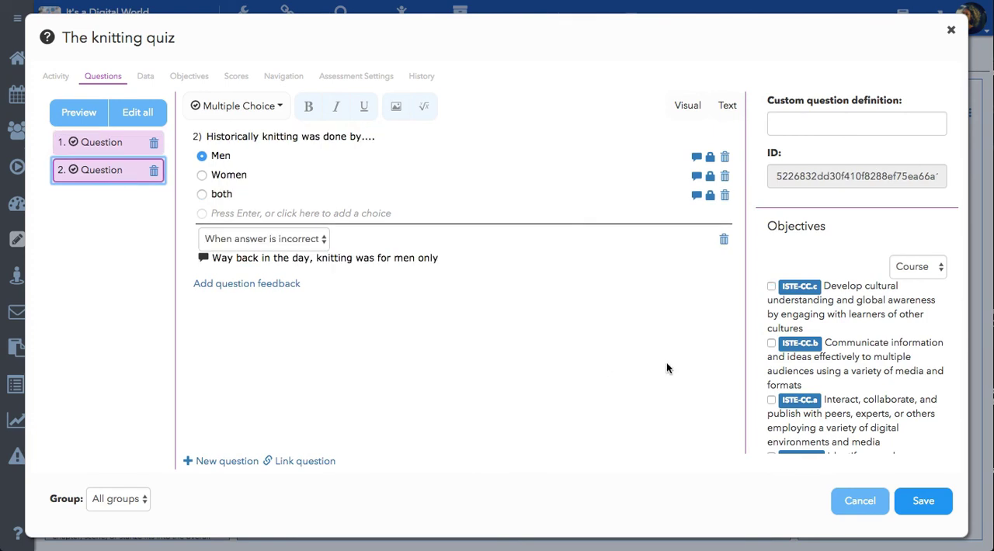
left_click(772, 343)
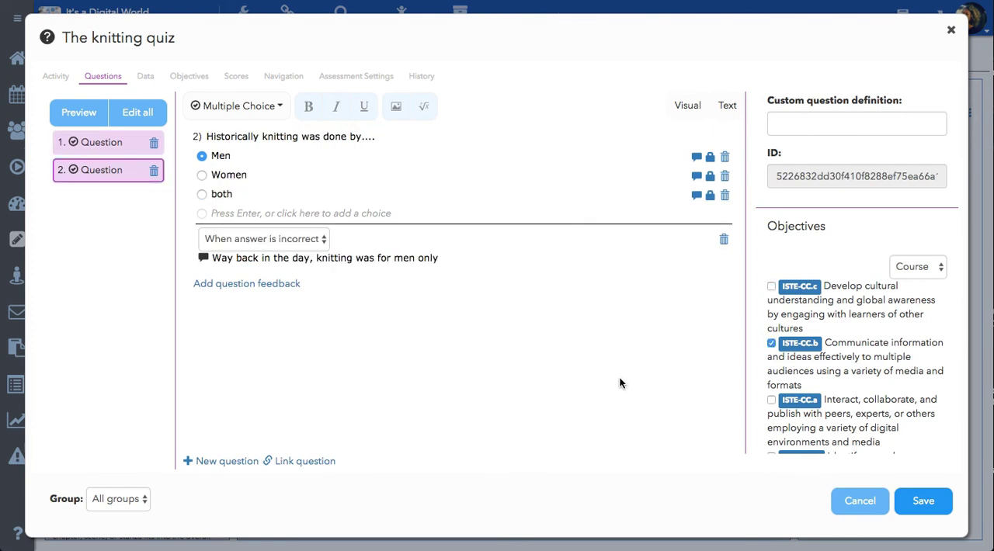
Upload knitting.jpeg from the Desktop as the quiz's thumbnail.
left_click(145, 78)
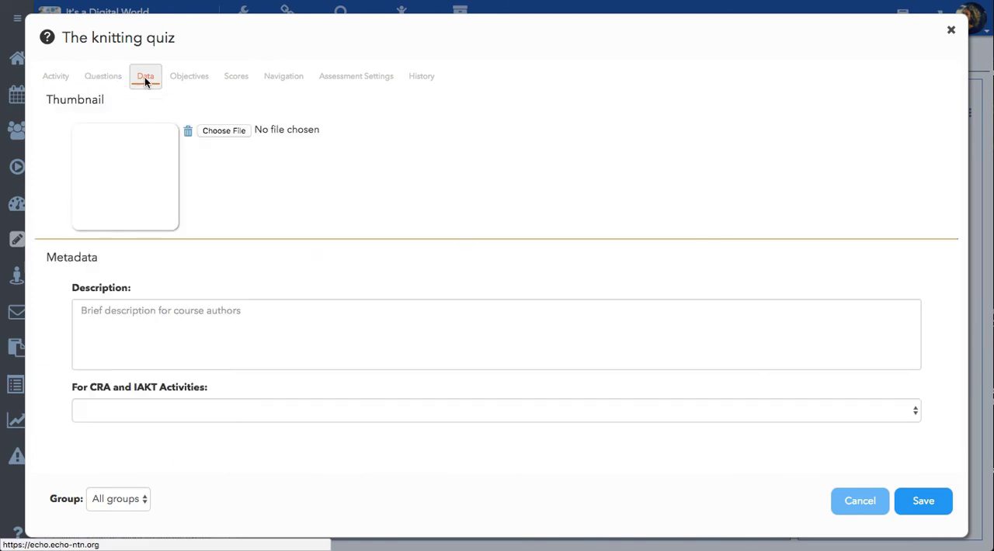
left_click(224, 131)
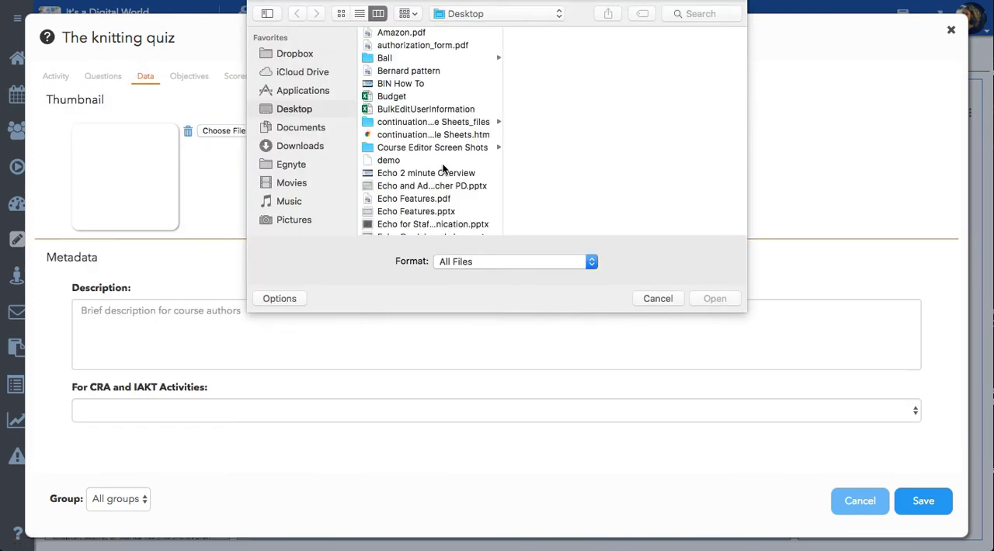
scroll(442, 166, "down", 5)
scroll(432, 169, "down", 5)
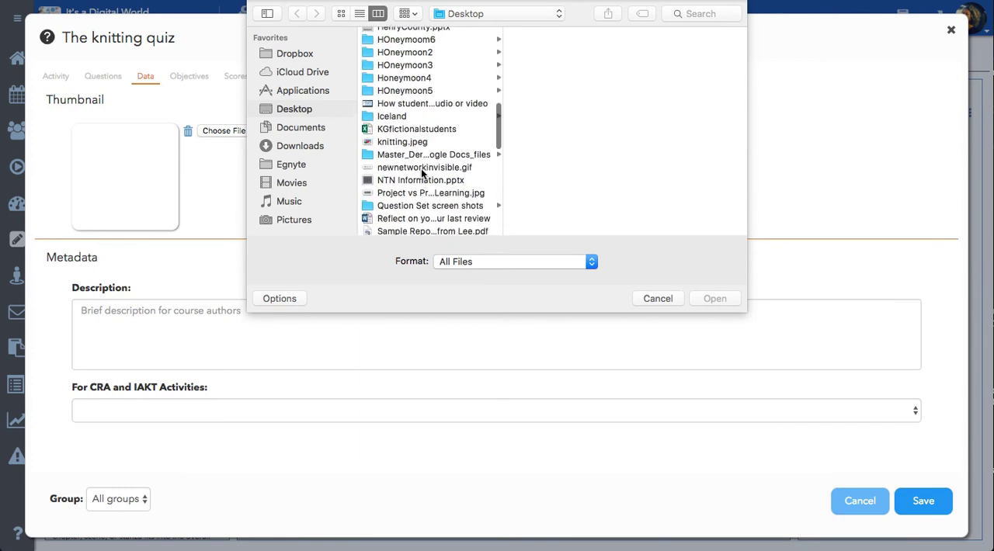
left_click(414, 142)
left_click(727, 300)
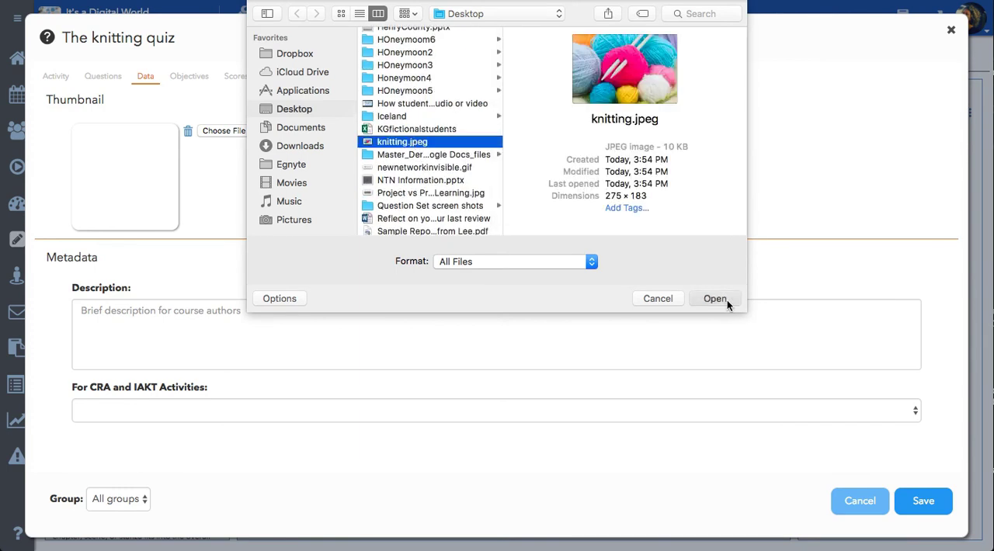
Fill in the quiz's metadata description with "Establish prior knowledge around knitting.".
left_click(216, 328)
type("Establish")
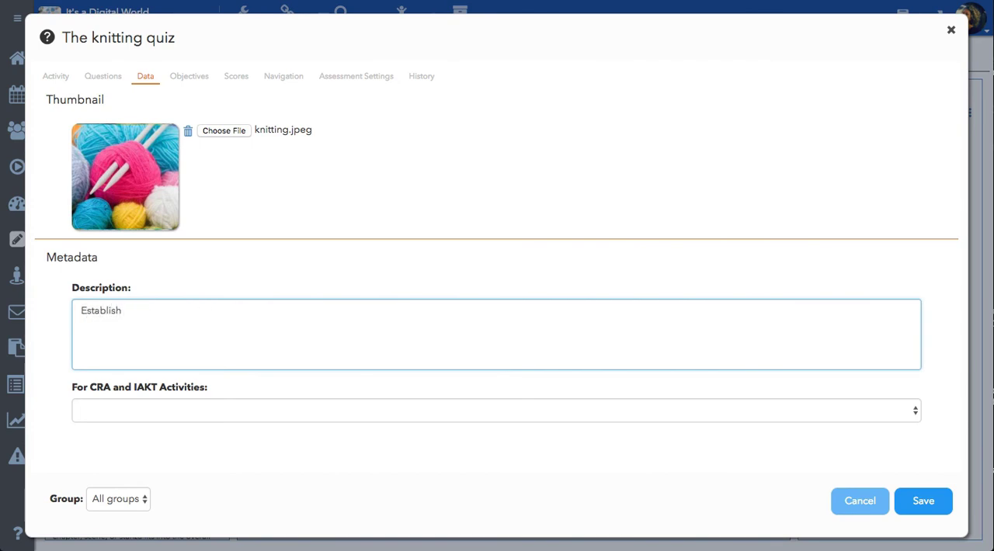
type(" prior knowledge arou")
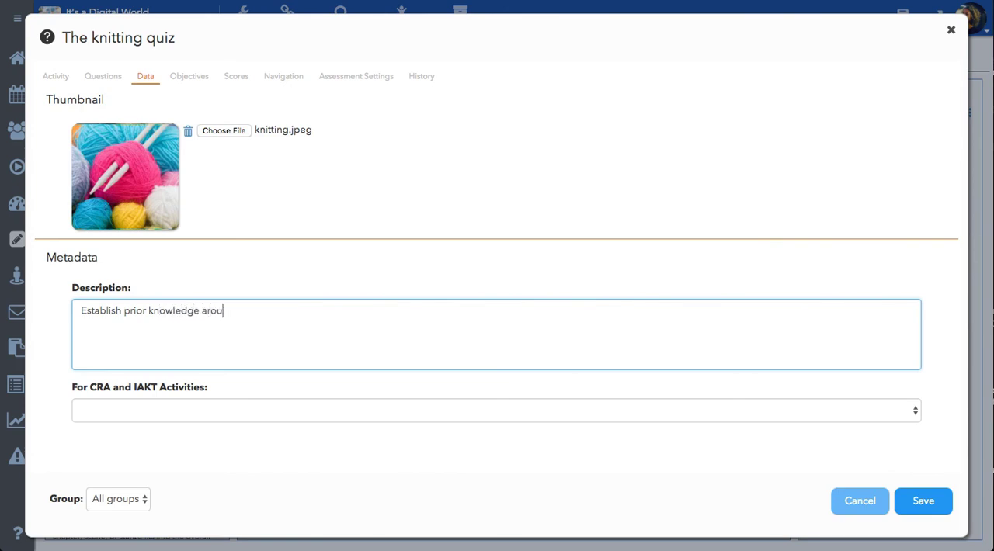
type("nd knitting.")
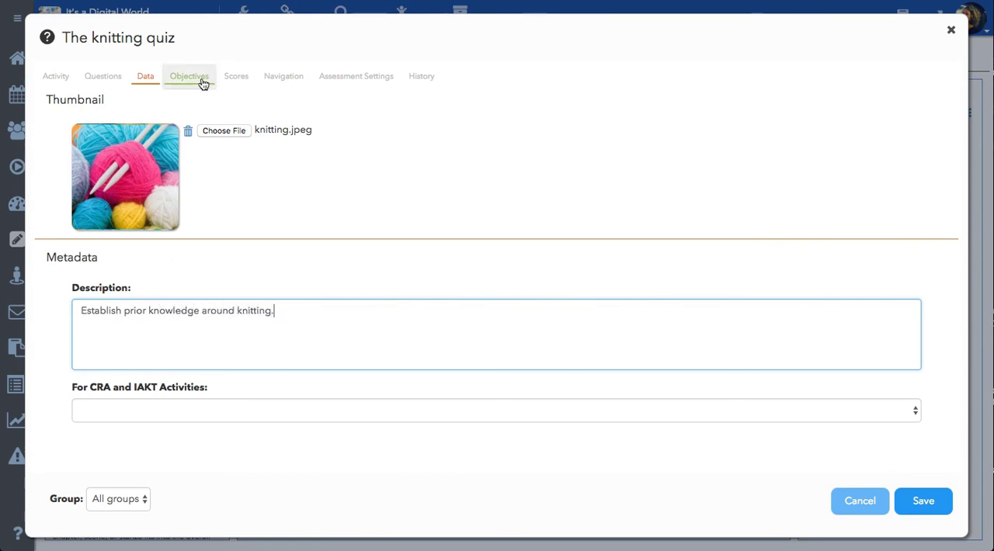
Set the quiz's scoring to Knowledge & Thinking and enable a due date.
left_click(198, 68)
left_click(239, 77)
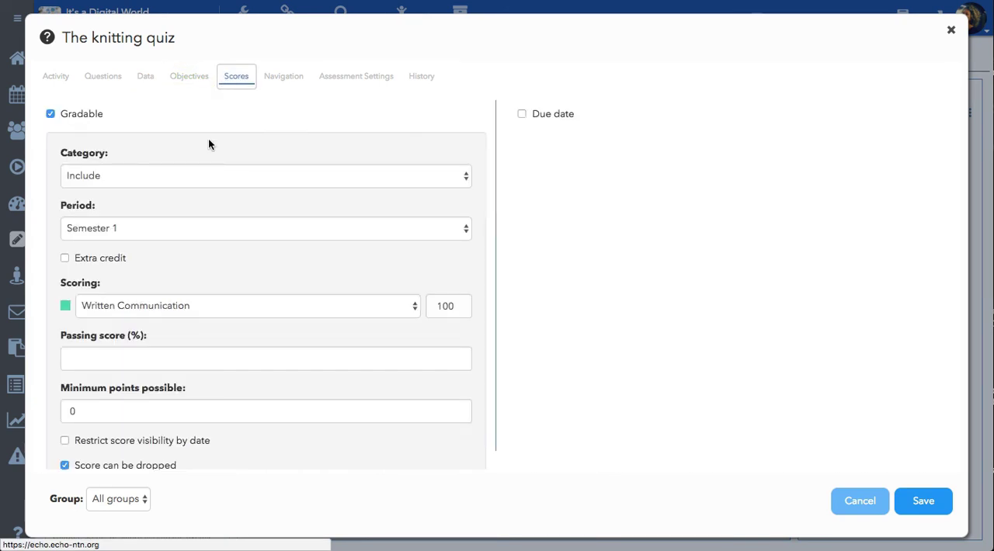
scroll(356, 265, "down", 2)
left_click(342, 223)
left_click(342, 225)
left_click(342, 223)
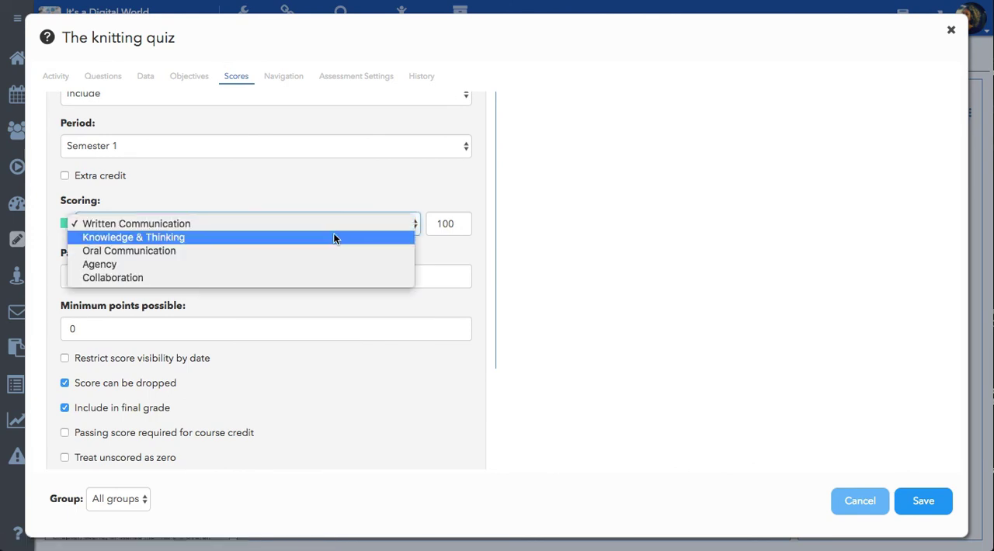
left_click(333, 235)
scroll(361, 387, "up", 2)
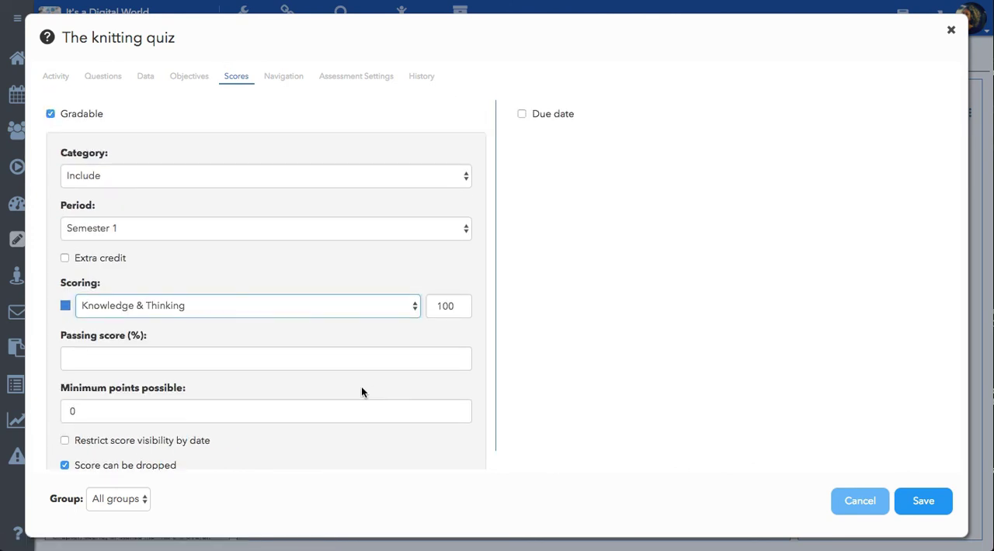
left_click(521, 115)
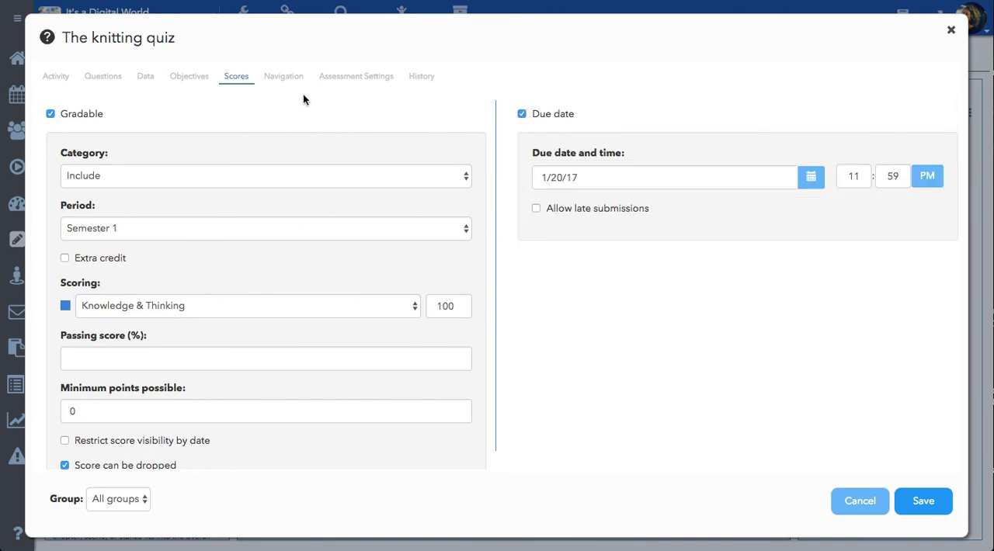
Limit the quiz to 1 attempt with All questions per page, and save the assessment.
left_click(284, 76)
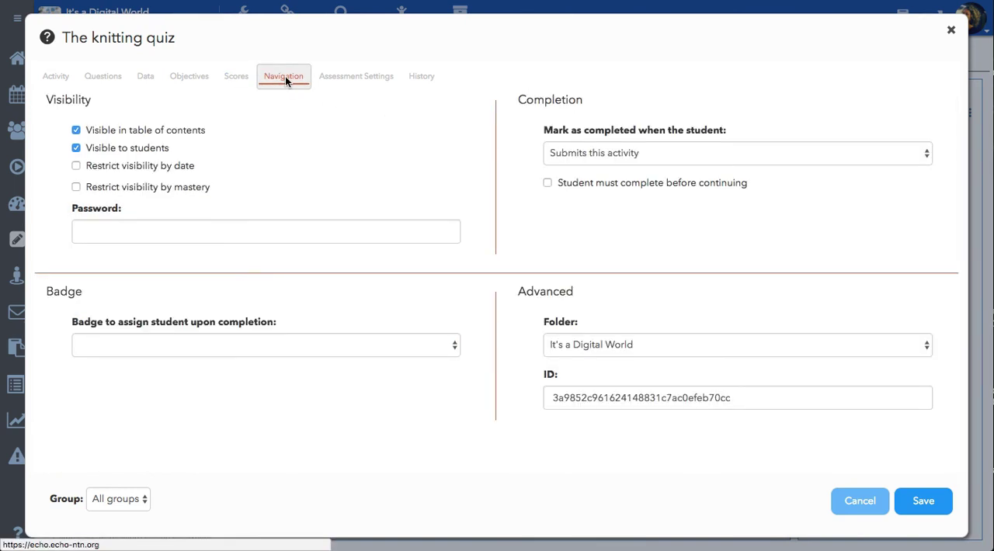
left_click(363, 76)
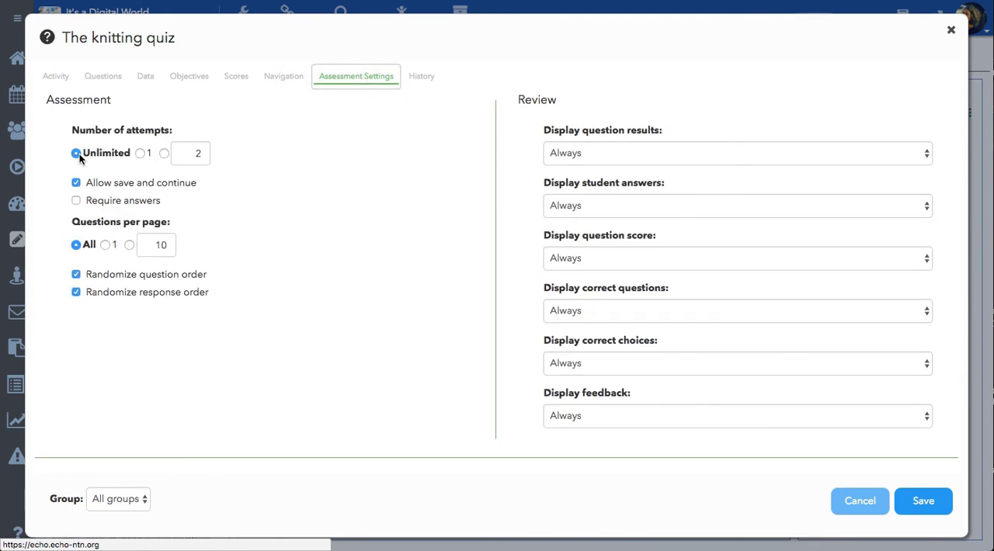
left_click(138, 153)
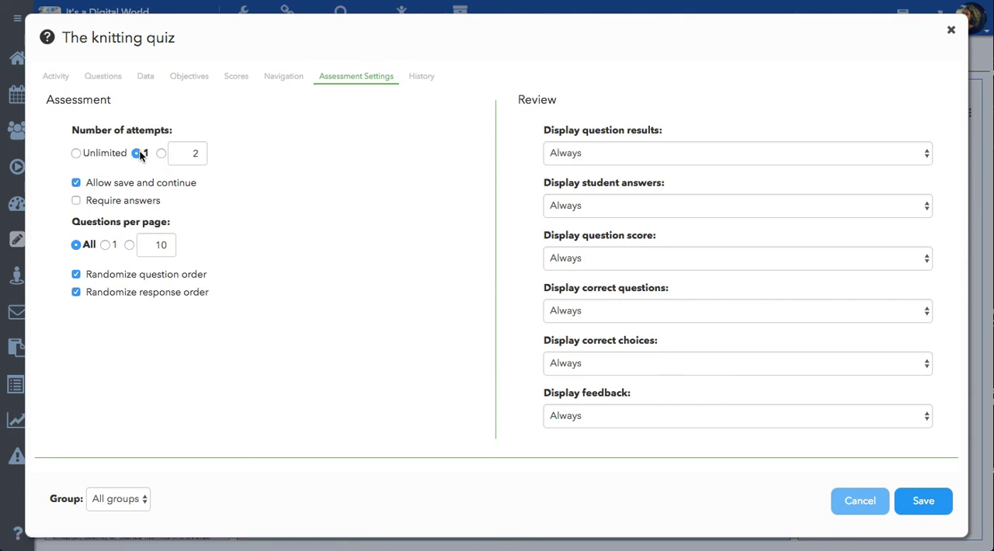
left_click(105, 244)
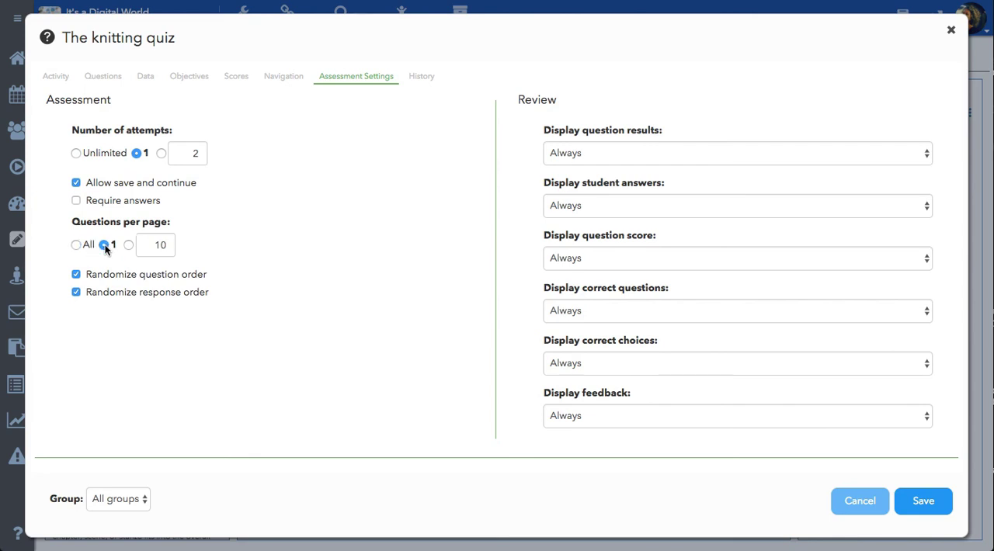
left_click(75, 244)
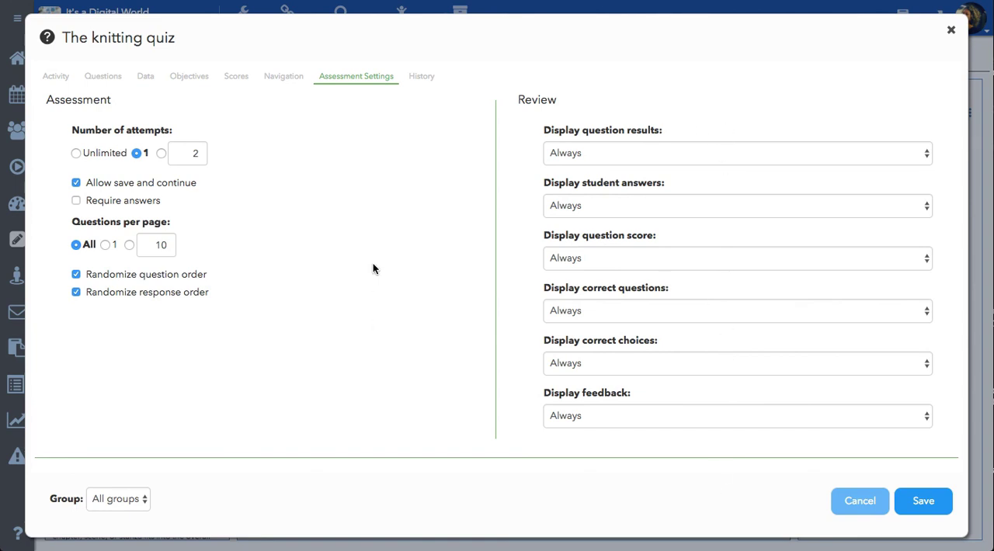
left_click(936, 505)
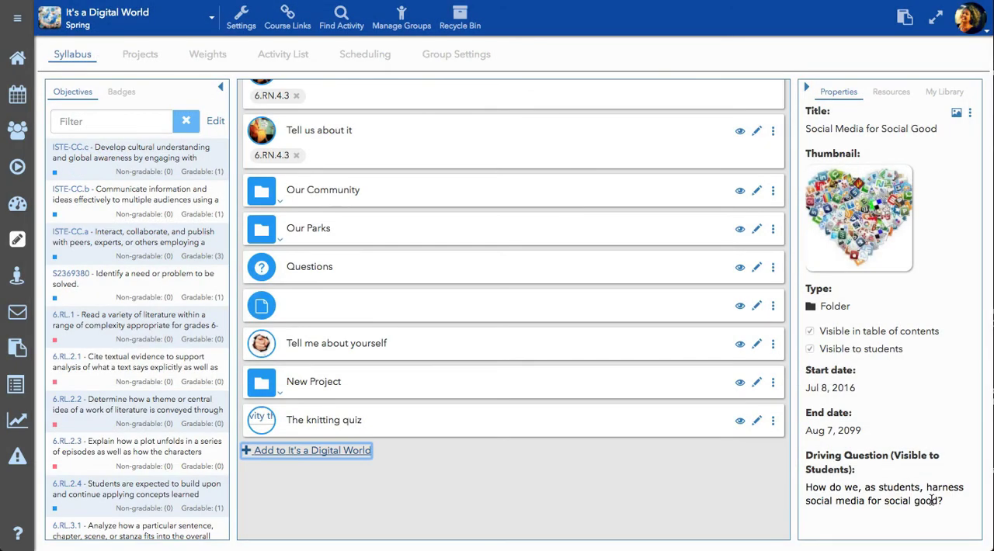
Preview The knitting quiz from the syllabus and start an attempt.
left_click(774, 424)
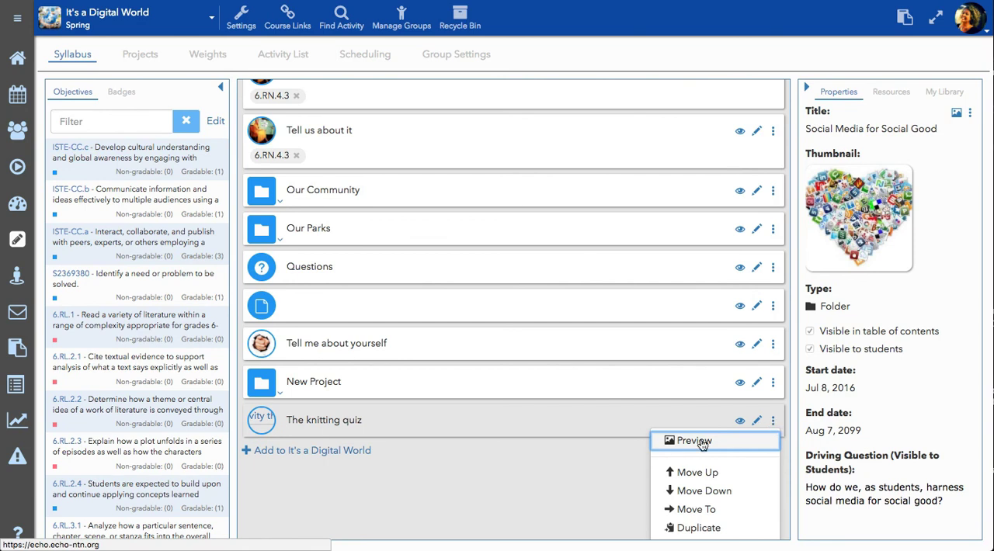
left_click(702, 442)
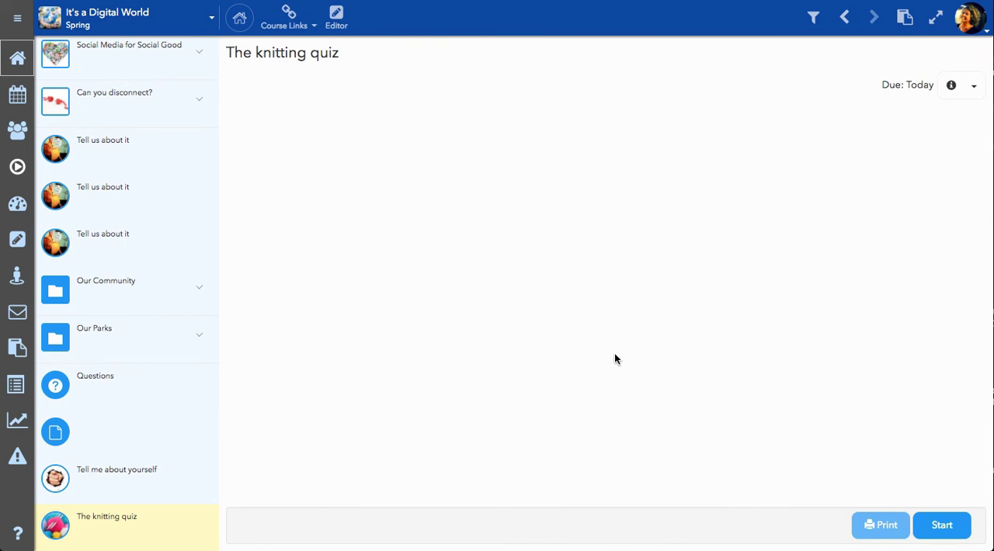
left_click(948, 527)
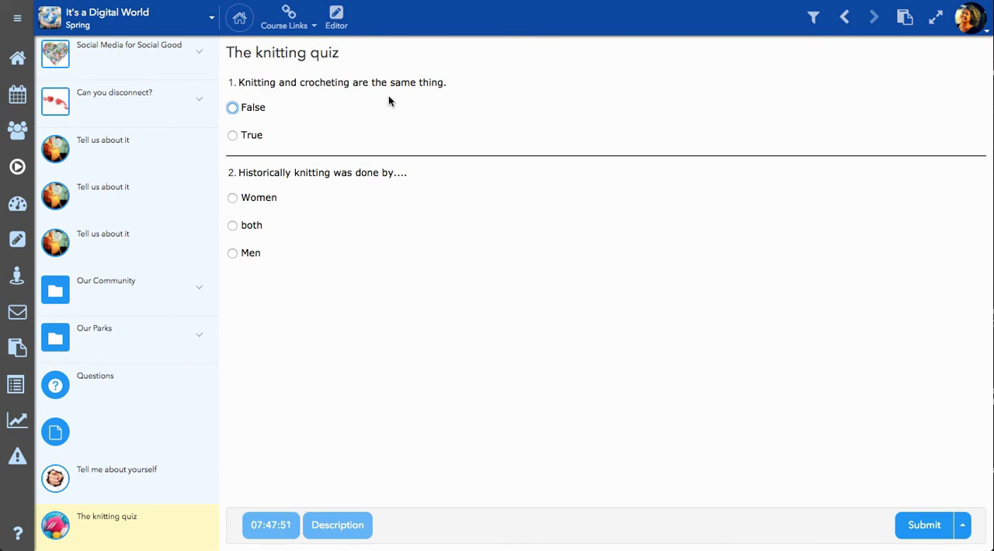
Answer True to the knitting and crocheting question and both to the history question, and submit the quiz.
left_click(233, 136)
left_click(232, 226)
left_click(924, 525)
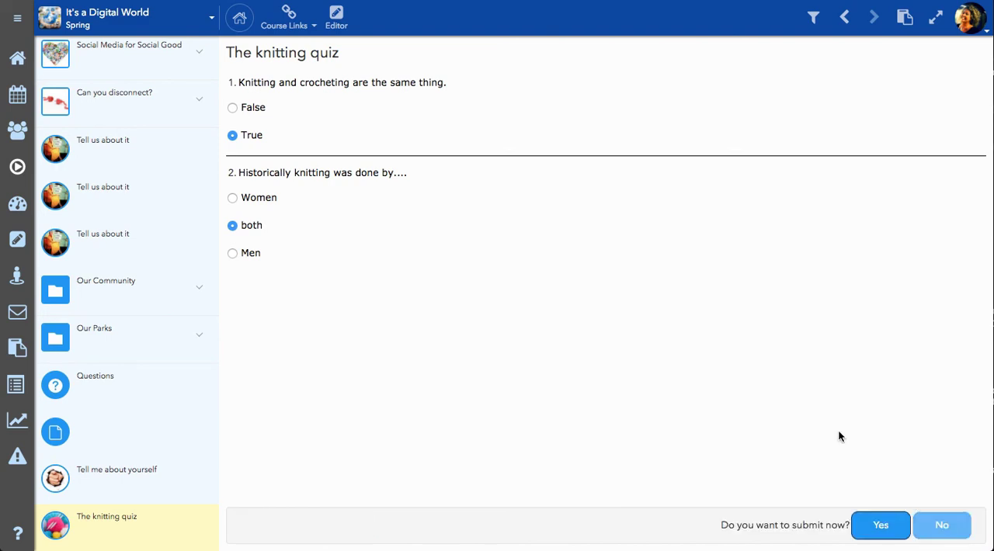
left_click(881, 526)
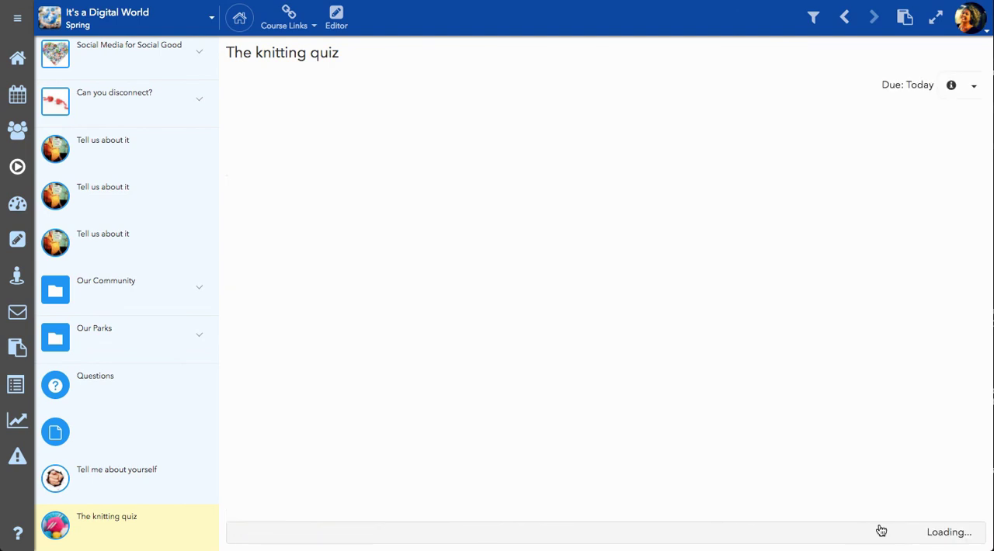